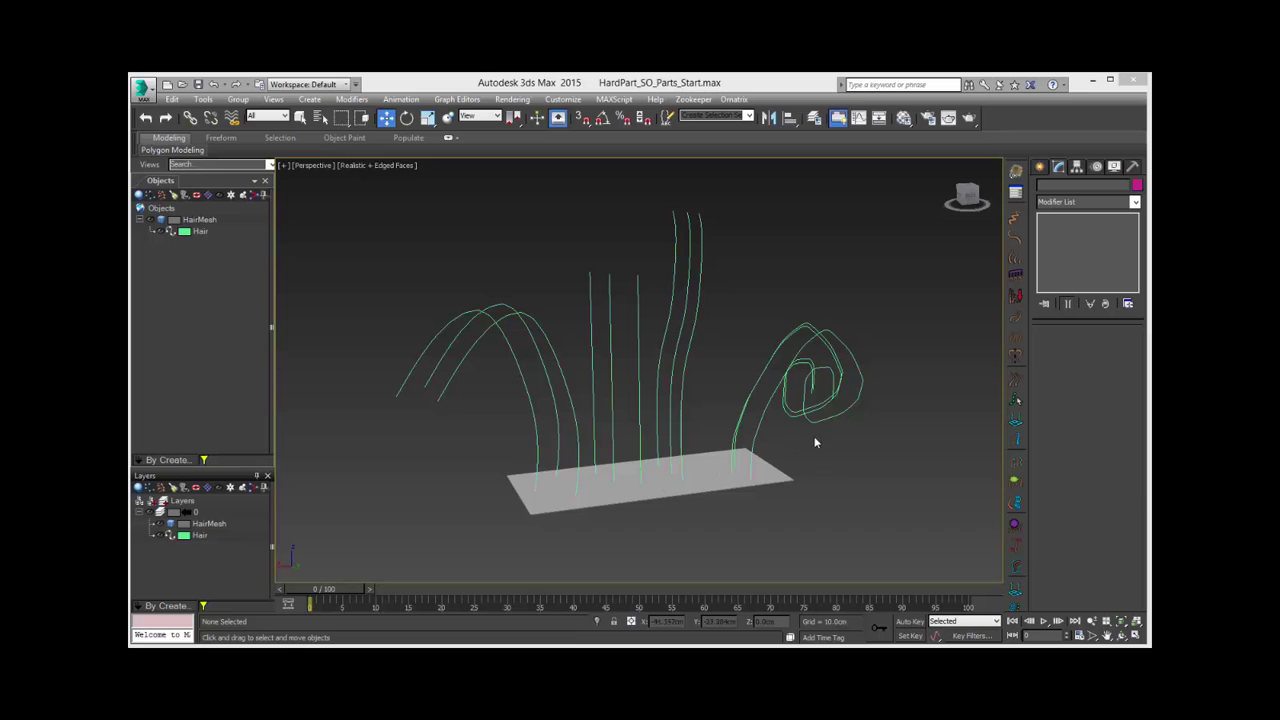
Examine the hair splines and the base plane they grow from at several angles
{"action": "middle_click_drag", "start_coordinate": [814, 434], "coordinate": [750, 455], "text": "alt"}
{"action": "middle_click_drag", "start_coordinate": [809, 394], "coordinate": [722, 372], "text": "alt"}
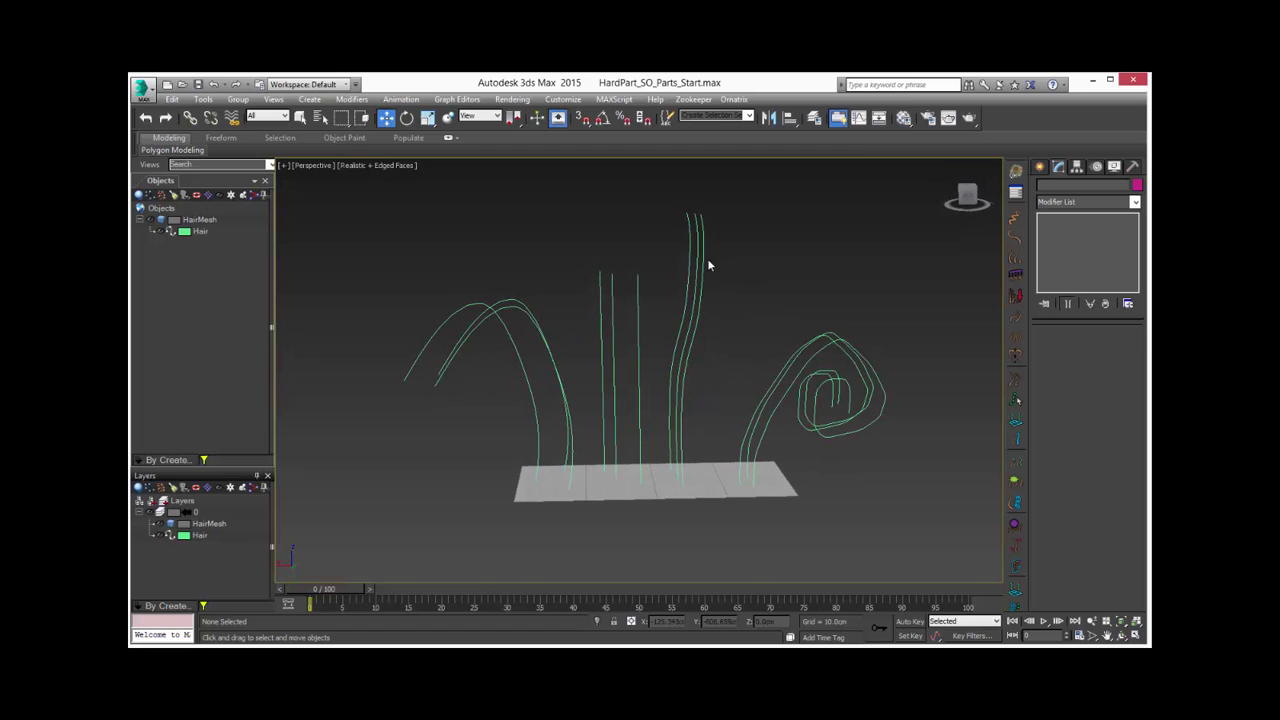
{"action": "mouse_move", "coordinate": [623, 413]}
{"action": "middle_mouse_down", "text": "alt"}
{"action": "mouse_move", "coordinate": [680, 426]}
{"action": "mouse_move", "coordinate": [627, 408]}
{"action": "mouse_move", "coordinate": [642, 417]}
{"action": "middle_mouse_up", "text": "alt"}
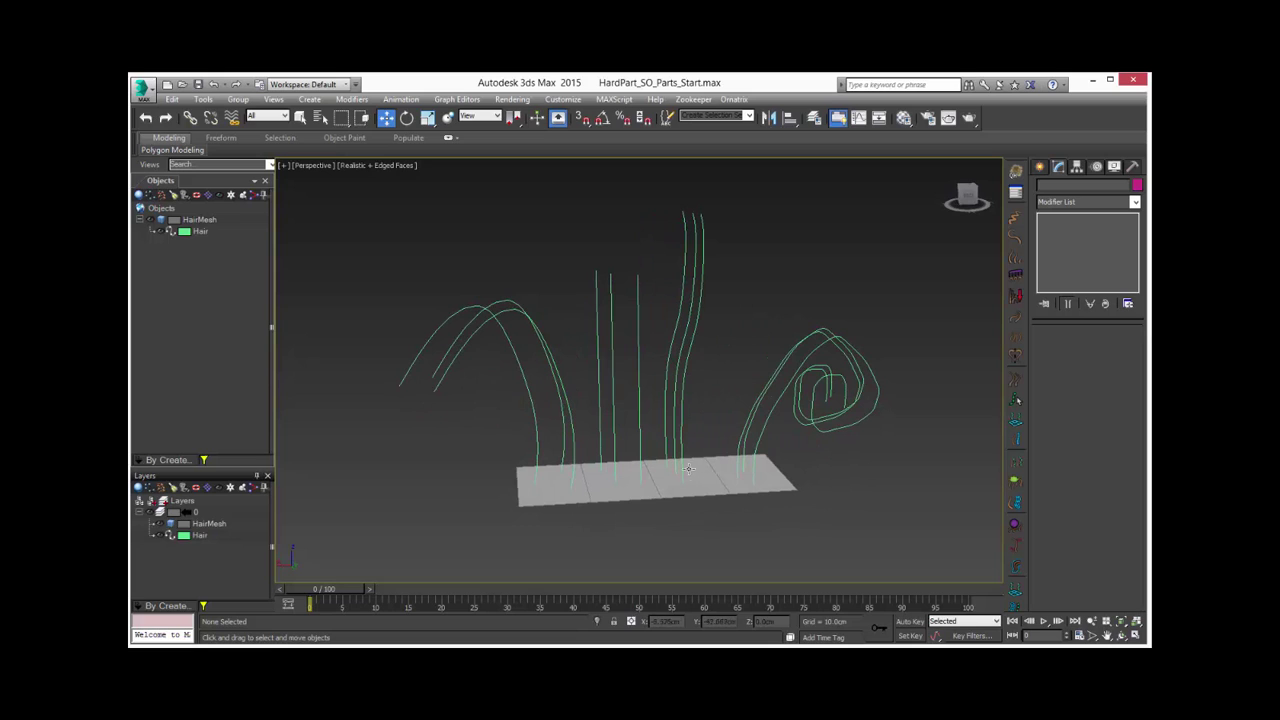
{"action": "middle_click_drag", "start_coordinate": [743, 308], "coordinate": [710, 474], "text": "alt"}
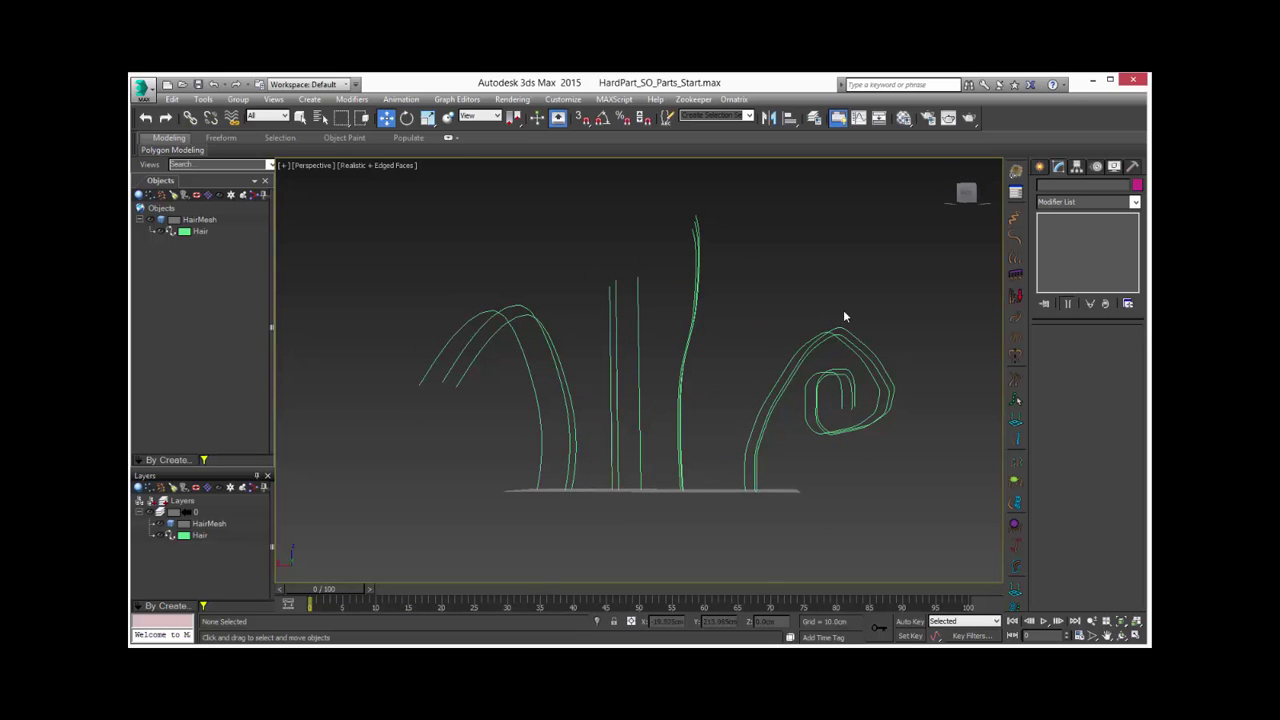
{"action": "middle_click_drag", "start_coordinate": [715, 414], "coordinate": [816, 461], "text": "alt"}
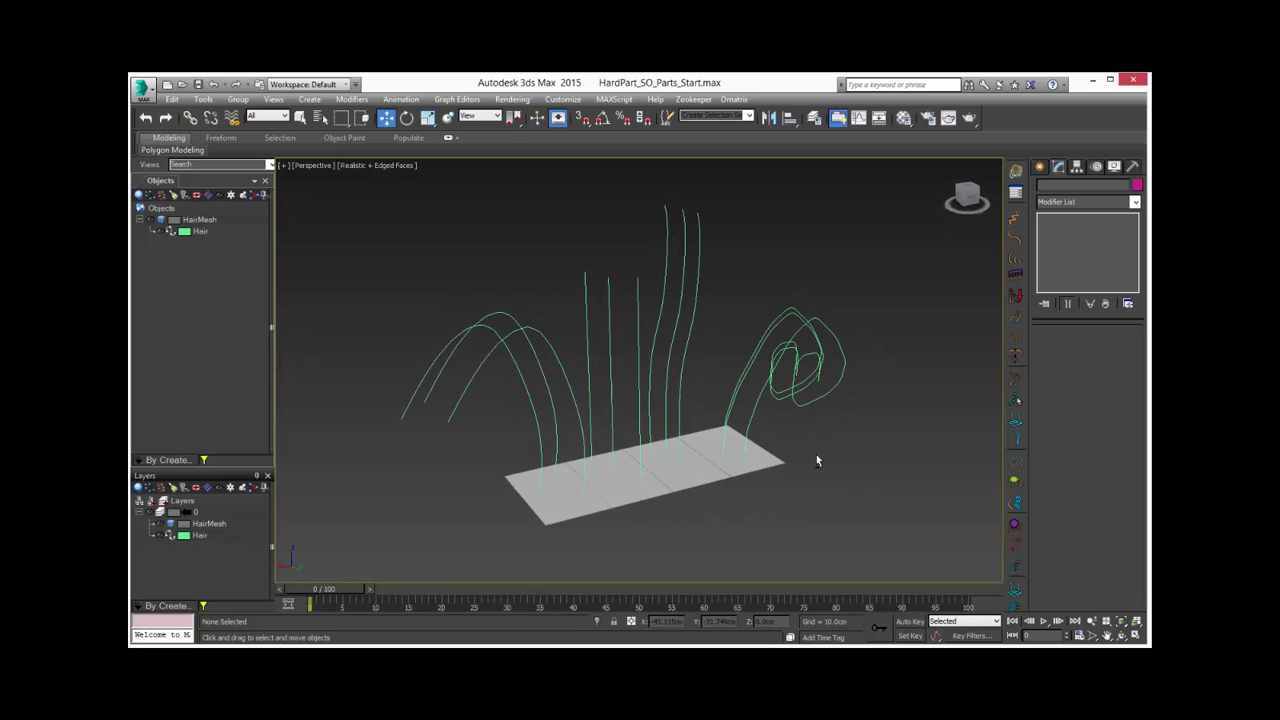
{"action": "middle_click_drag", "start_coordinate": [816, 461], "coordinate": [748, 437], "text": "alt"}
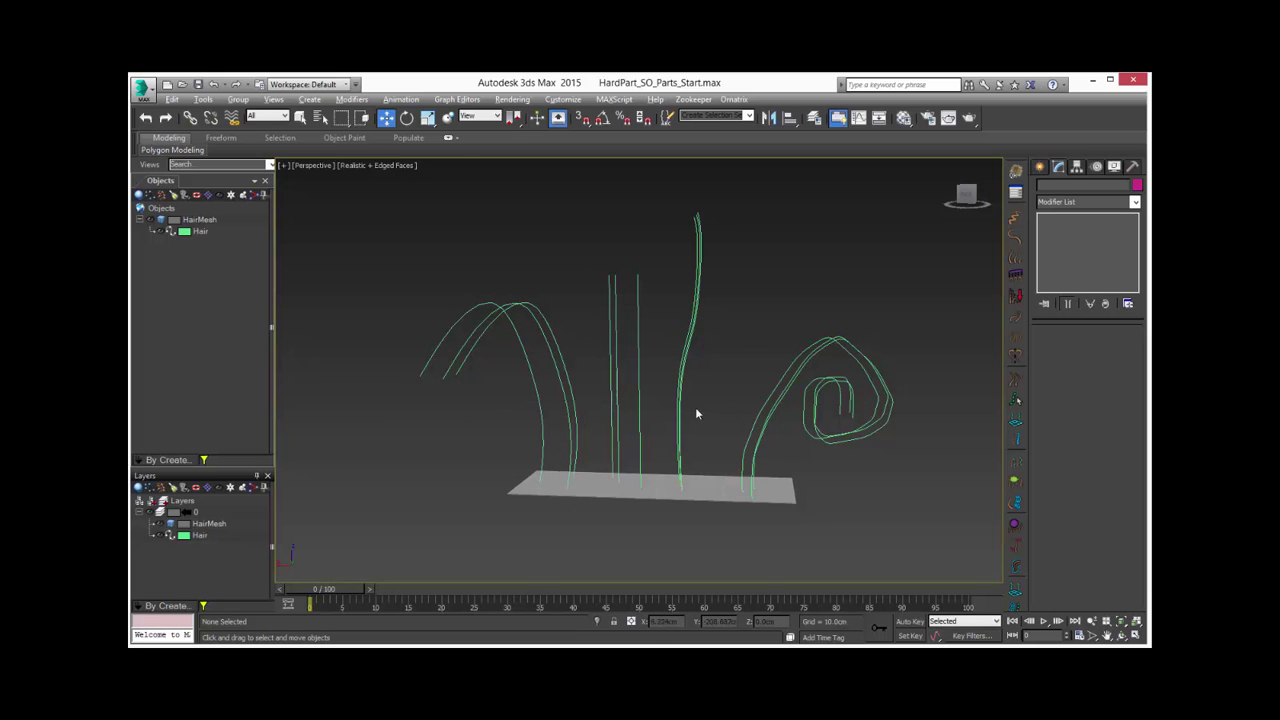
{"action": "middle_click_drag", "start_coordinate": [697, 410], "coordinate": [745, 434], "text": "alt"}
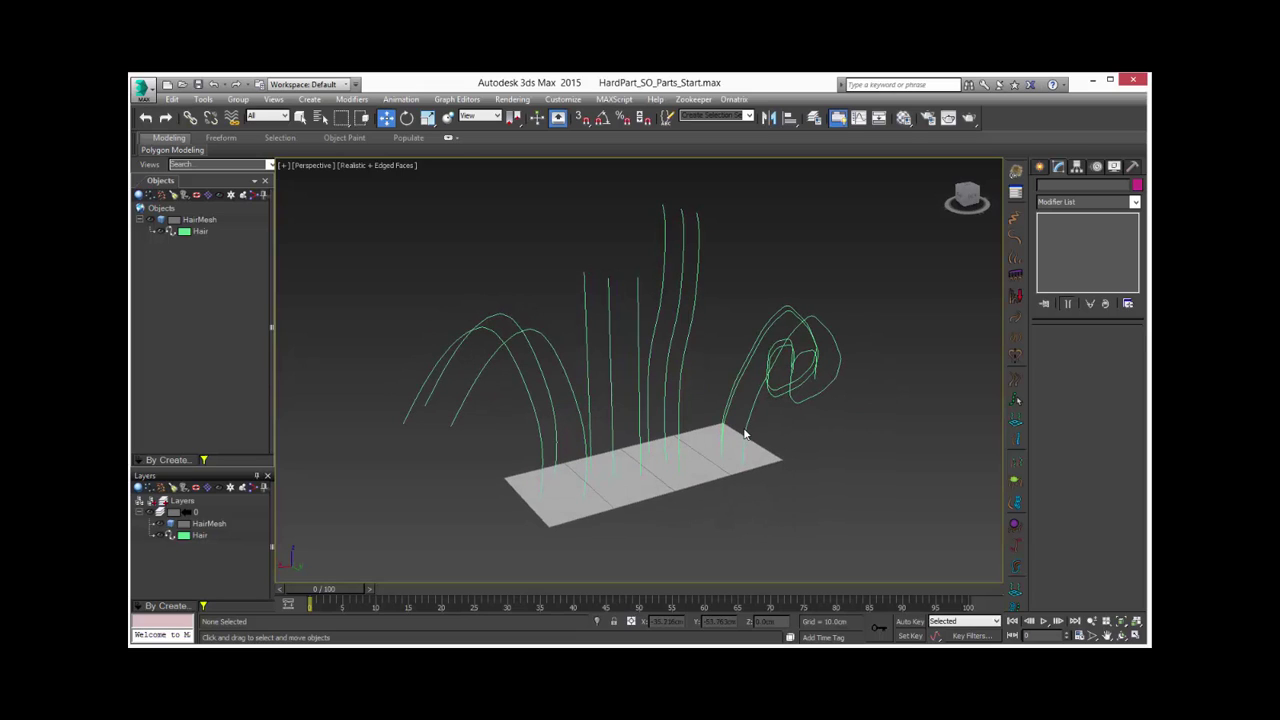
Add an Ox Guides from Shape modifier to the Hair spline object
{"action": "left_click", "coordinate": [638, 324]}
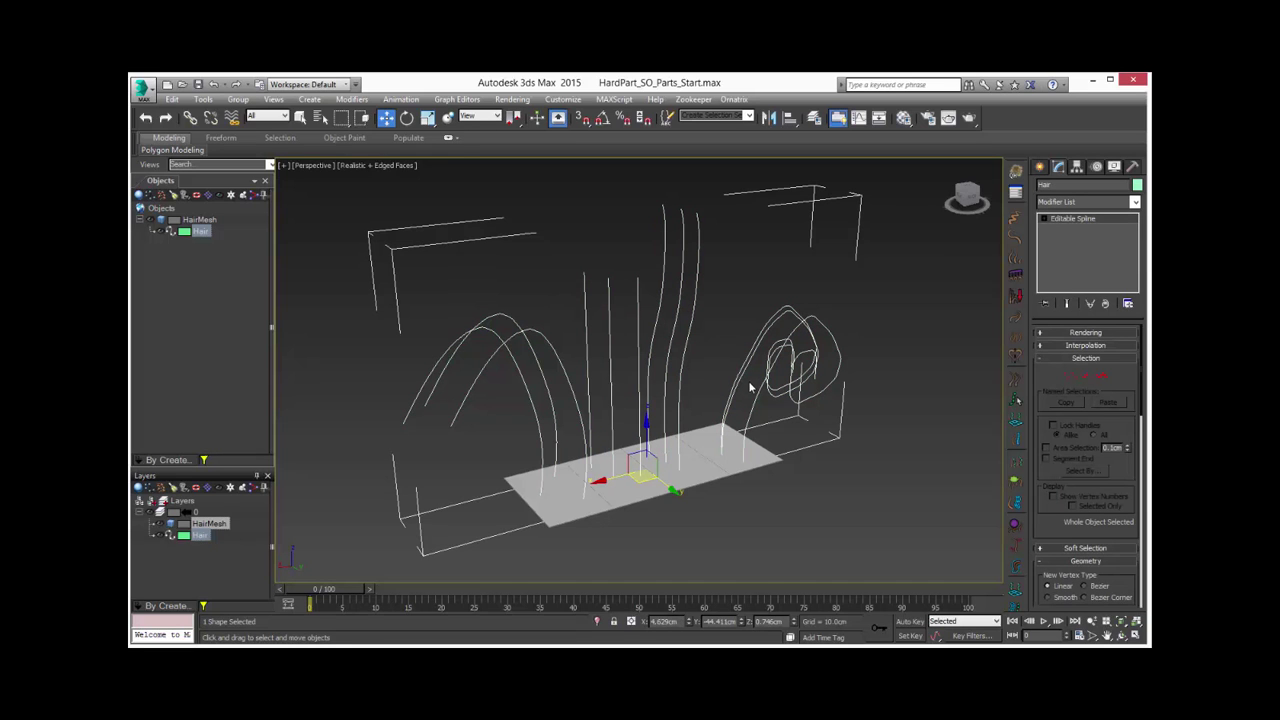
{"action": "mouse_move", "coordinate": [806, 472]}
{"action": "middle_mouse_down", "text": "alt"}
{"action": "mouse_move", "coordinate": [791, 457]}
{"action": "mouse_move", "coordinate": [795, 470]}
{"action": "middle_mouse_up", "text": "alt"}
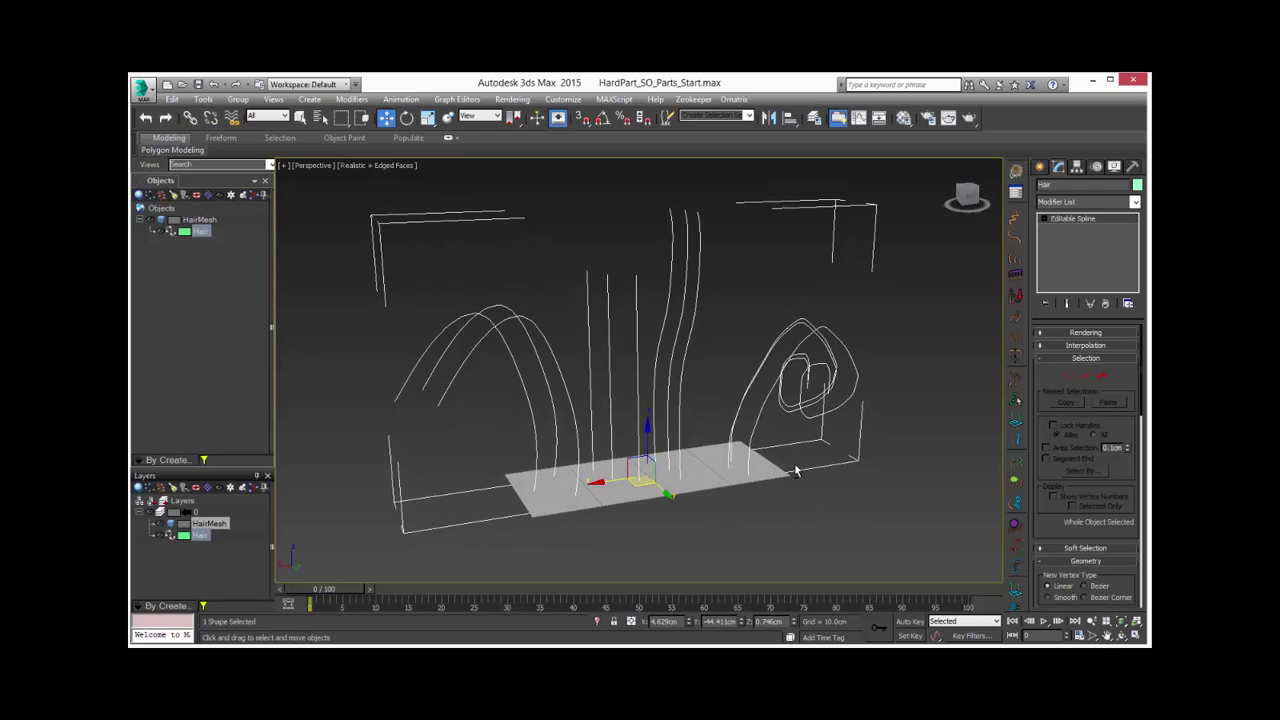
{"action": "left_click", "coordinate": [1077, 204]}
{"action": "key", "text": "o"}
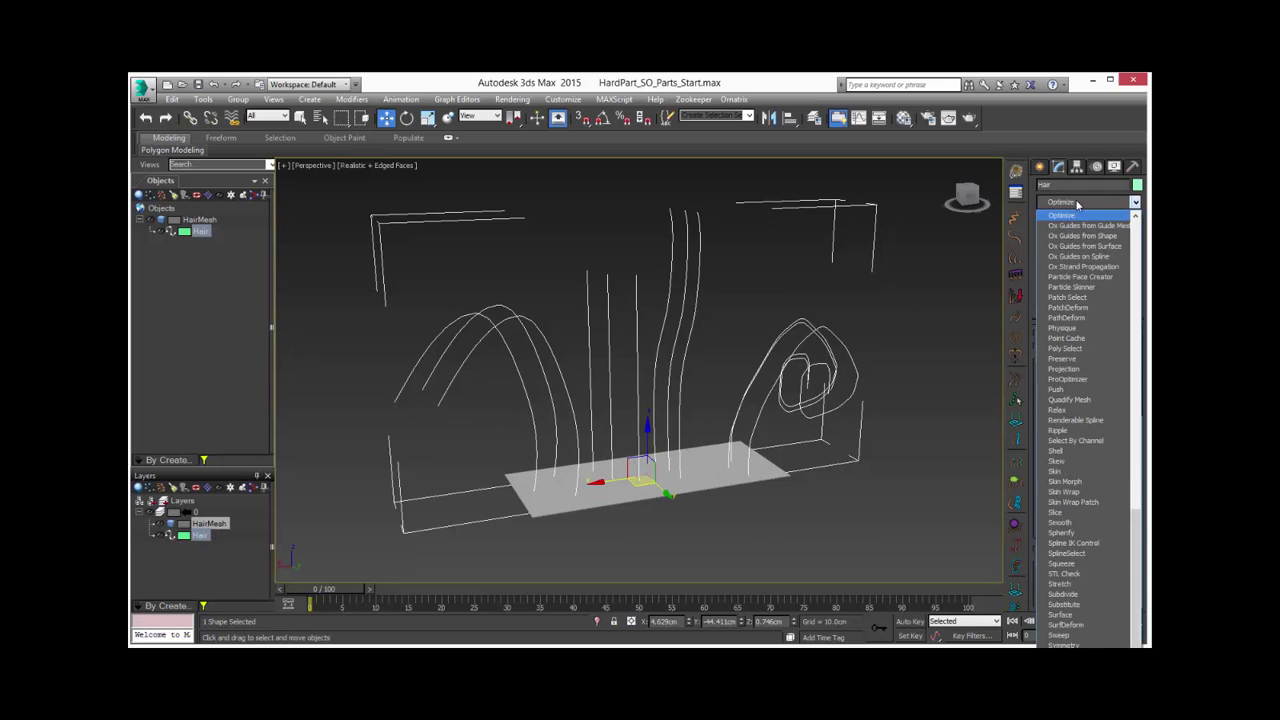
{"action": "left_click", "coordinate": [1078, 236]}
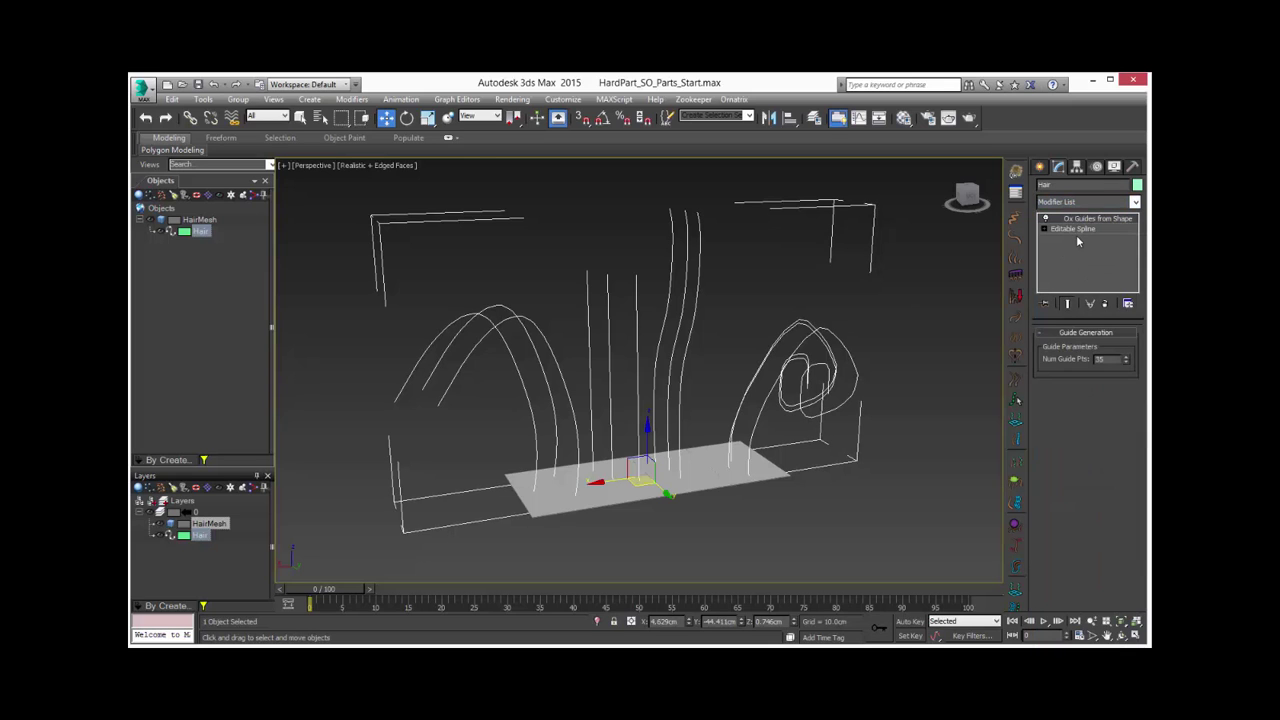
Add an Ox Ground Strands modifier to Hair and ground the strands with HairMesh as base surface
{"action": "middle_click_drag", "start_coordinate": [765, 402], "coordinate": [783, 440], "text": "alt"}
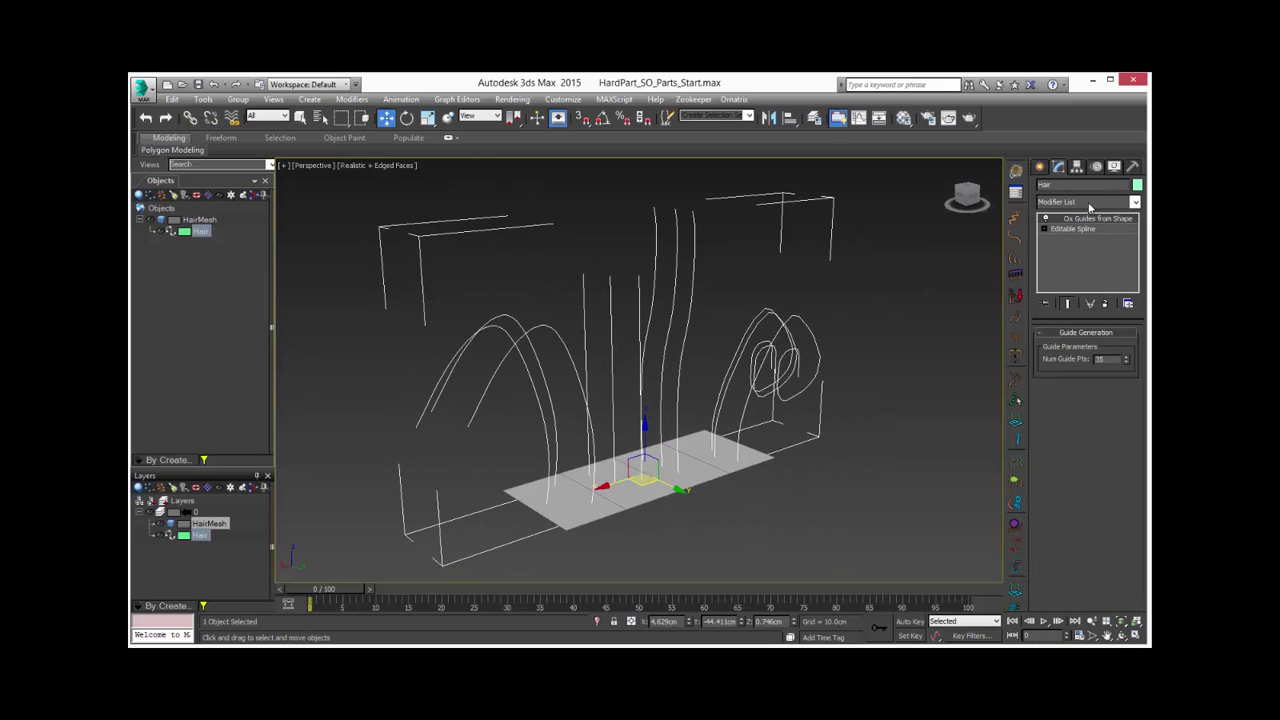
{"action": "left_click", "coordinate": [1090, 203]}
{"action": "key", "text": "o"}
{"action": "left_click", "coordinate": [1088, 258]}
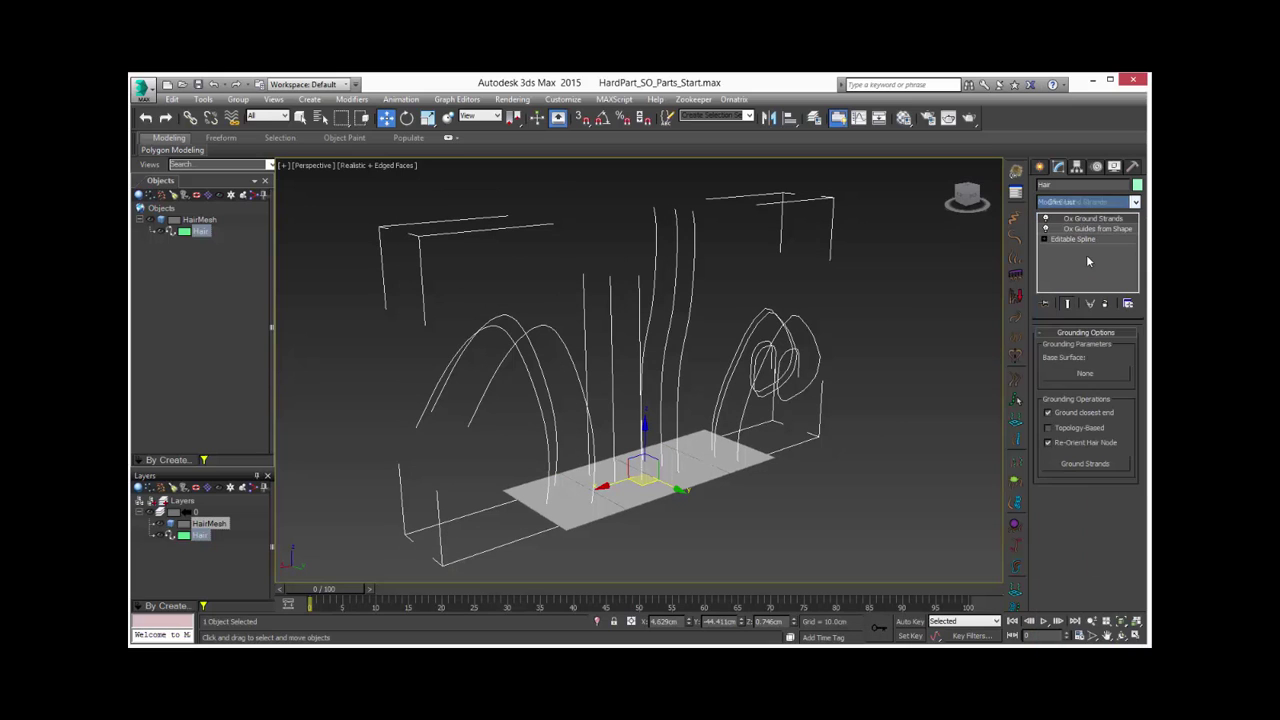
{"action": "left_click", "coordinate": [1085, 373]}
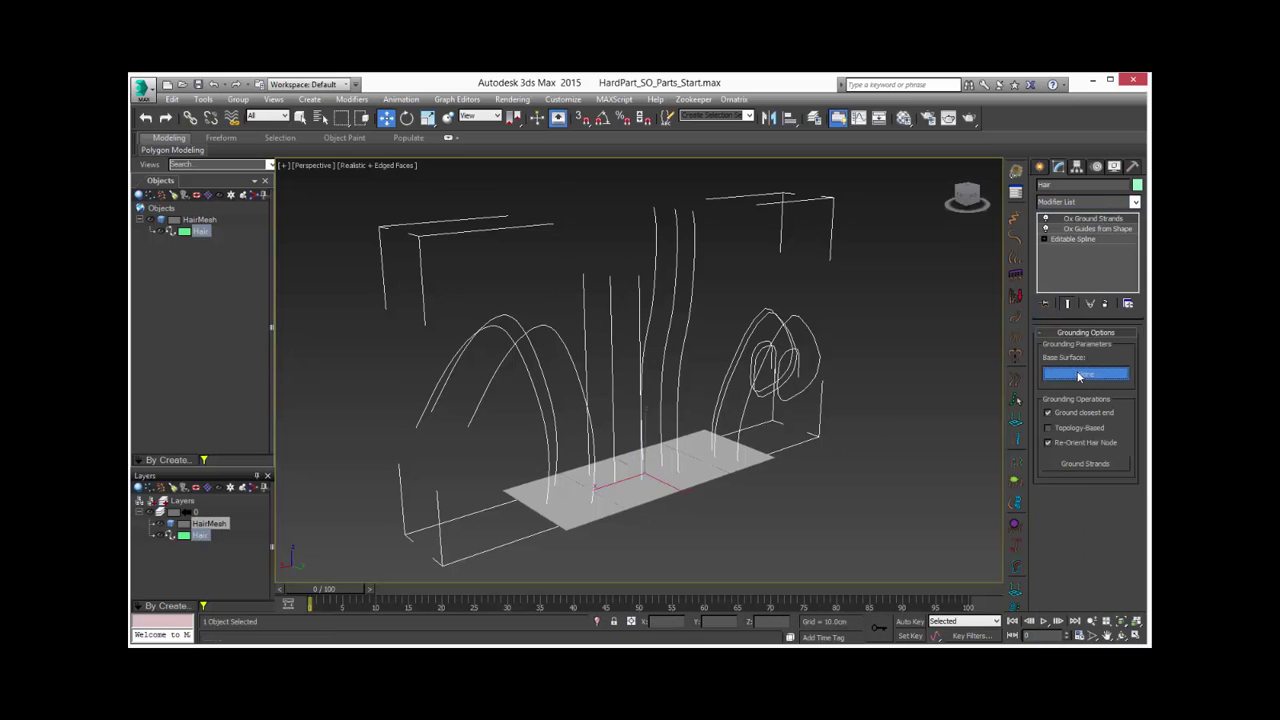
{"action": "left_click", "coordinate": [705, 476]}
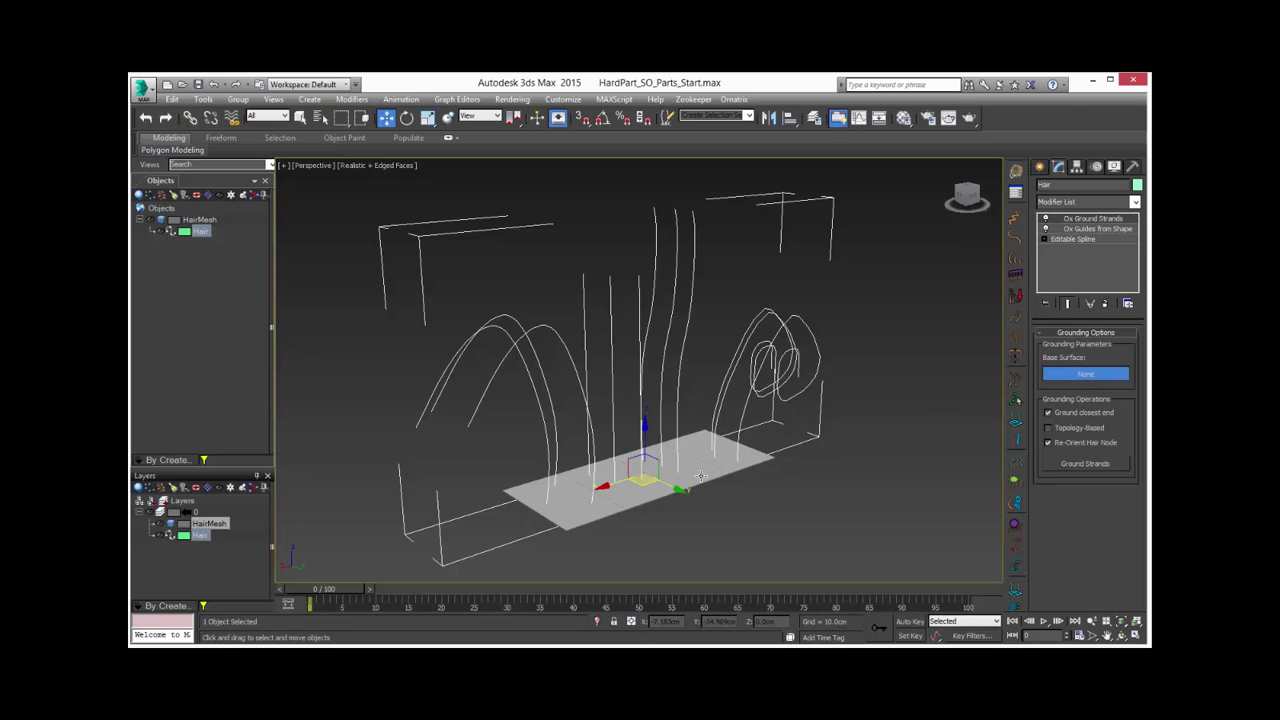
{"action": "left_click", "coordinate": [1075, 463]}
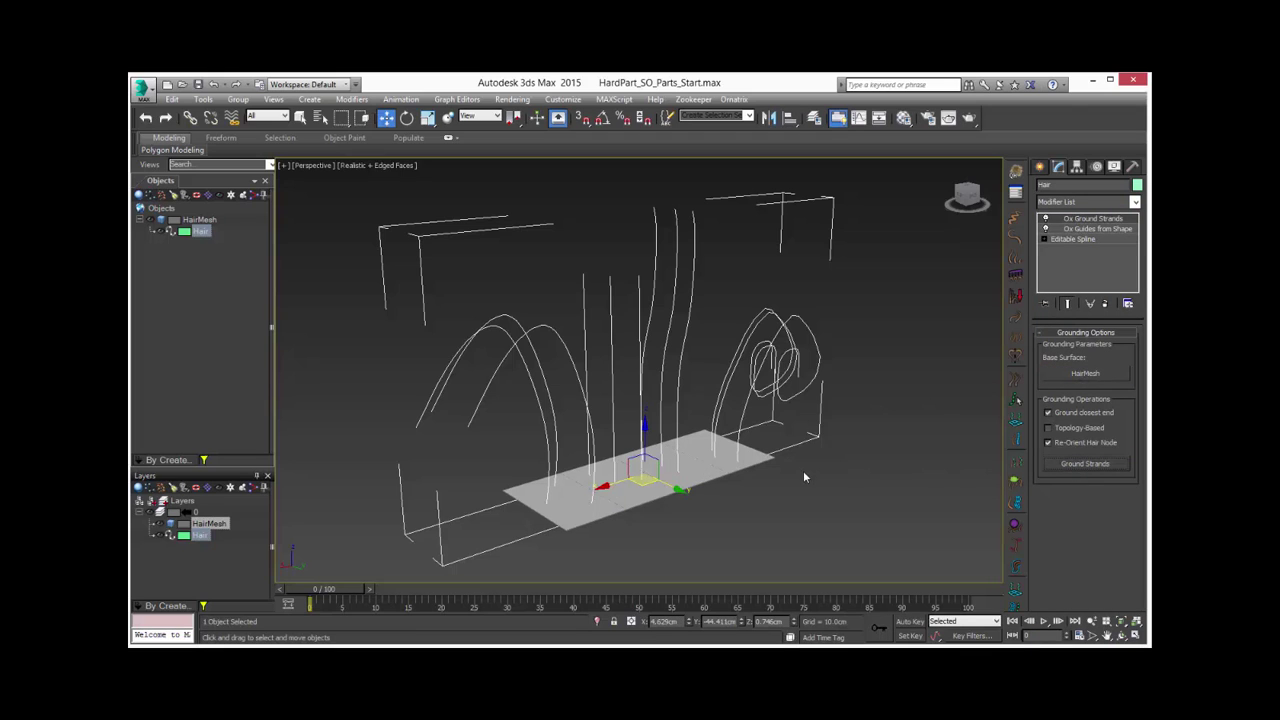
Add Ox Hair from Guides to the Hair object and check the generated hair from several angles
{"action": "middle_click_drag", "start_coordinate": [803, 480], "coordinate": [770, 483], "text": "alt"}
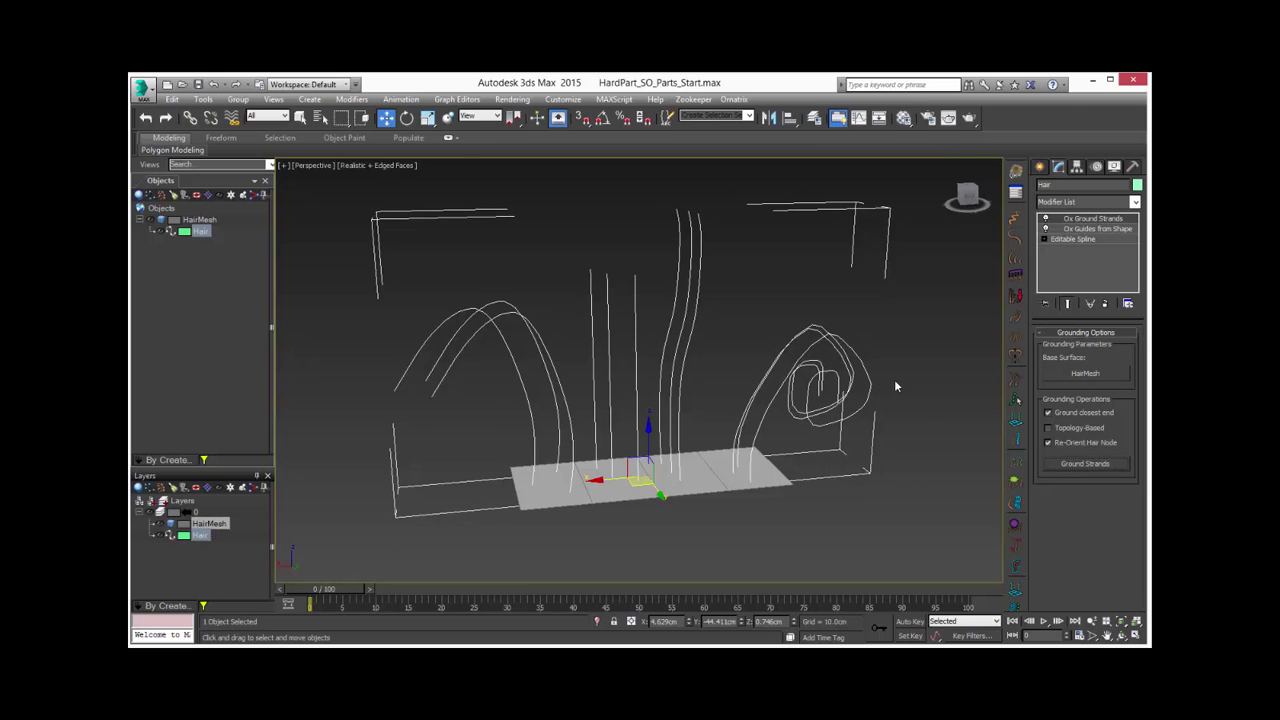
{"action": "left_click", "coordinate": [1015, 468]}
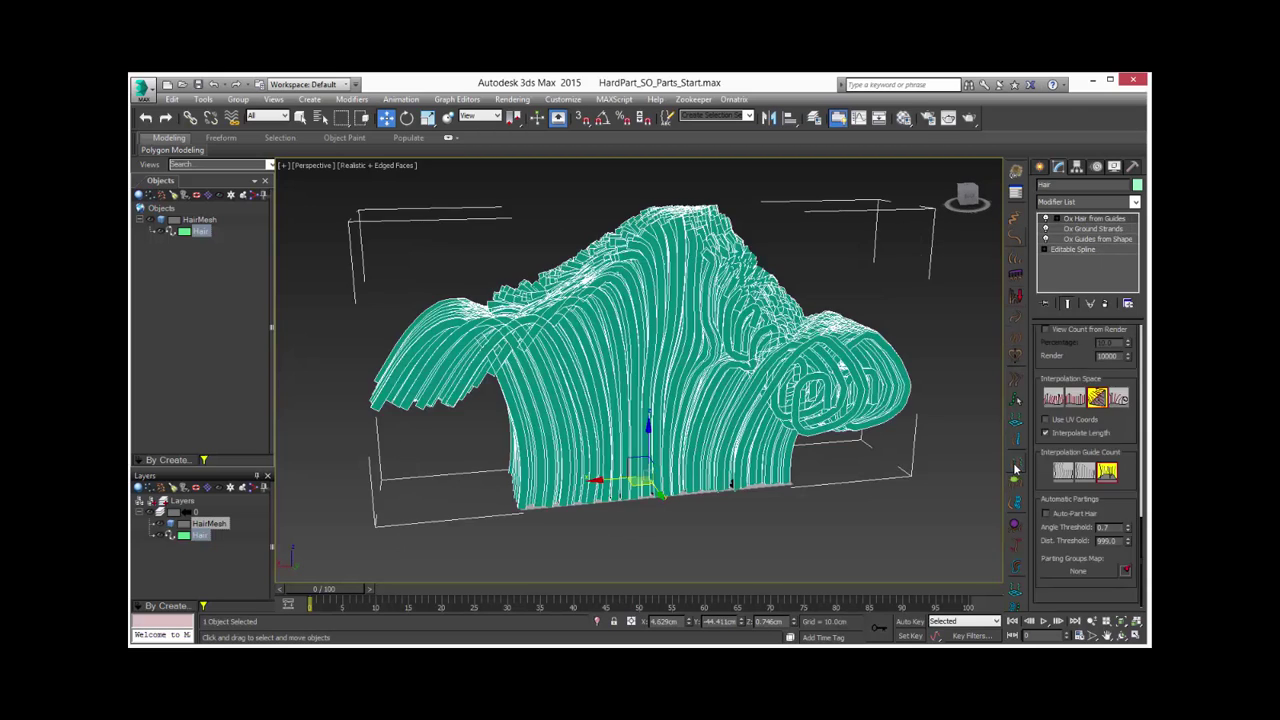
{"action": "mouse_move", "coordinate": [652, 401]}
{"action": "middle_mouse_down", "text": "alt"}
{"action": "mouse_move", "coordinate": [745, 410]}
{"action": "mouse_move", "coordinate": [645, 407]}
{"action": "middle_mouse_up", "text": "alt"}
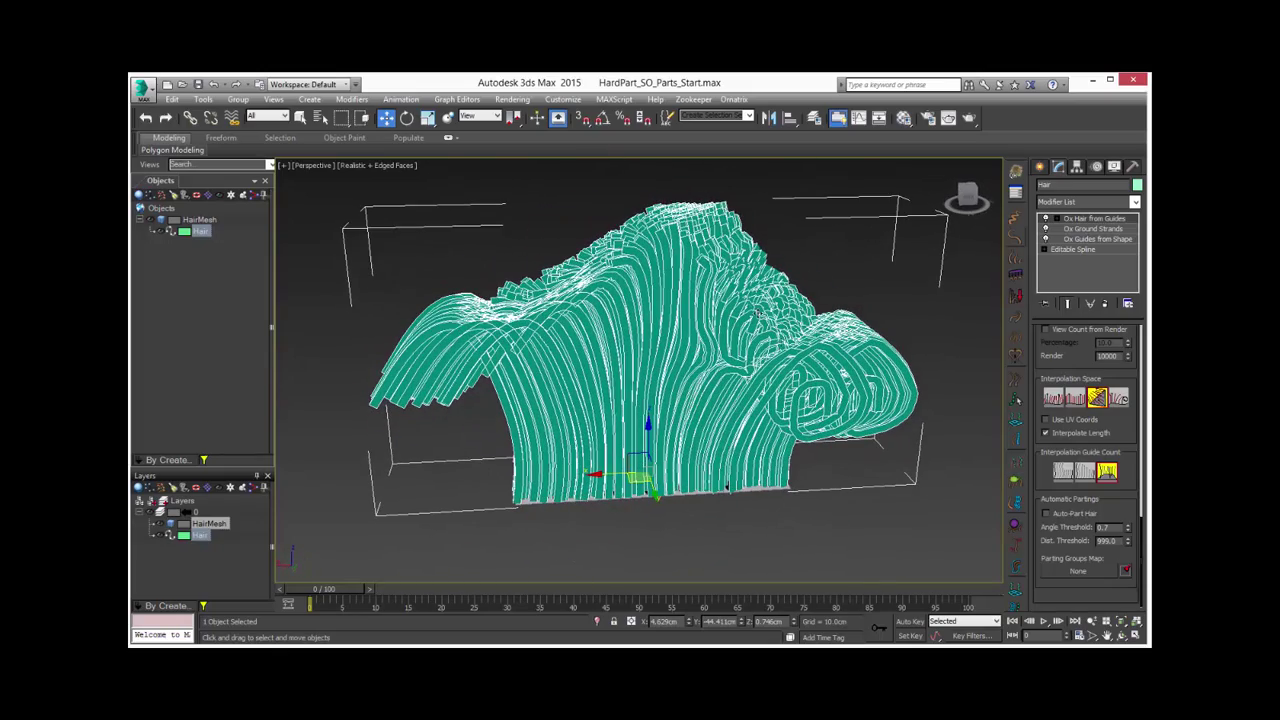
{"action": "middle_click_drag", "start_coordinate": [829, 398], "coordinate": [702, 337], "text": "alt"}
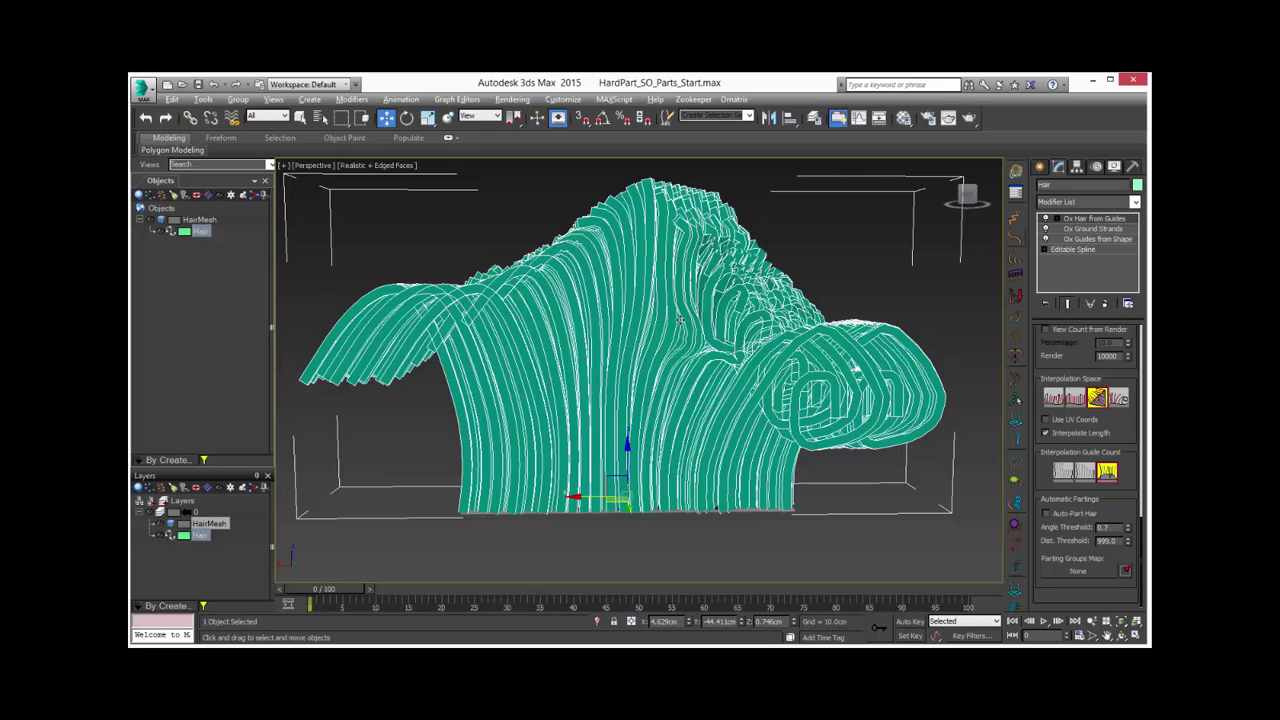
{"action": "middle_click_drag", "start_coordinate": [681, 324], "coordinate": [692, 358], "text": "alt"}
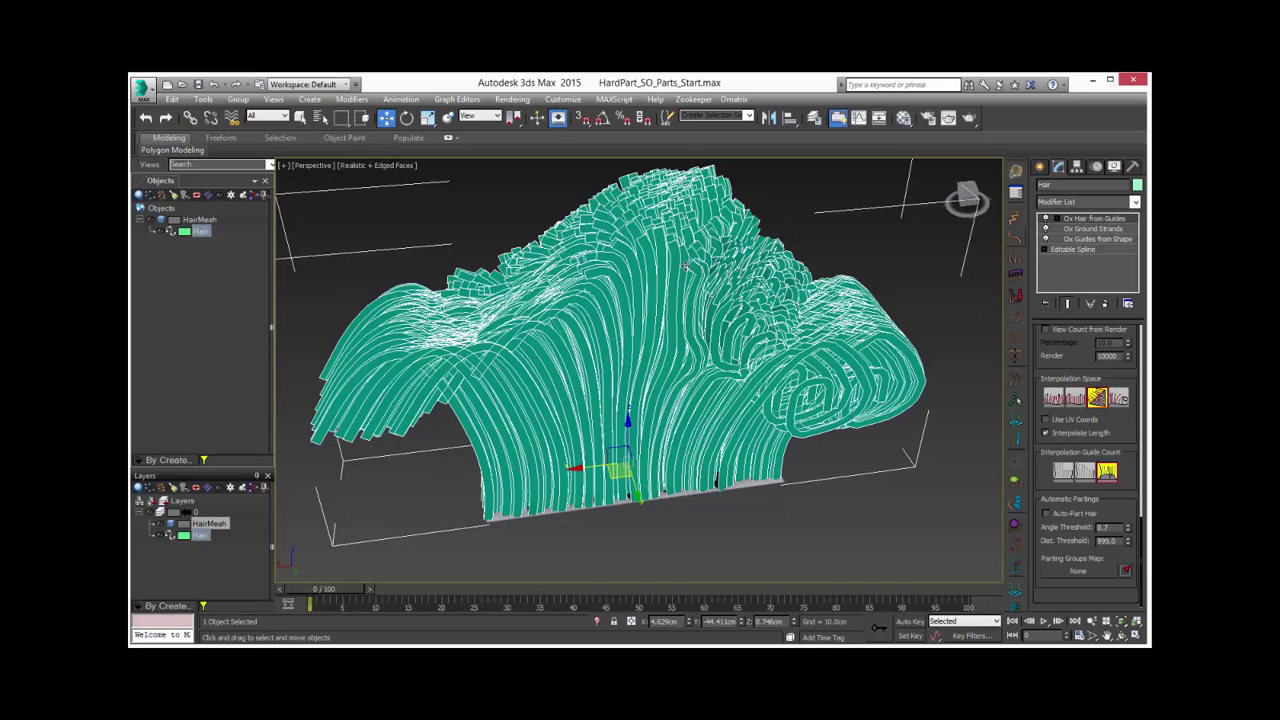
{"action": "middle_click_drag", "start_coordinate": [804, 319], "coordinate": [795, 346], "text": "alt"}
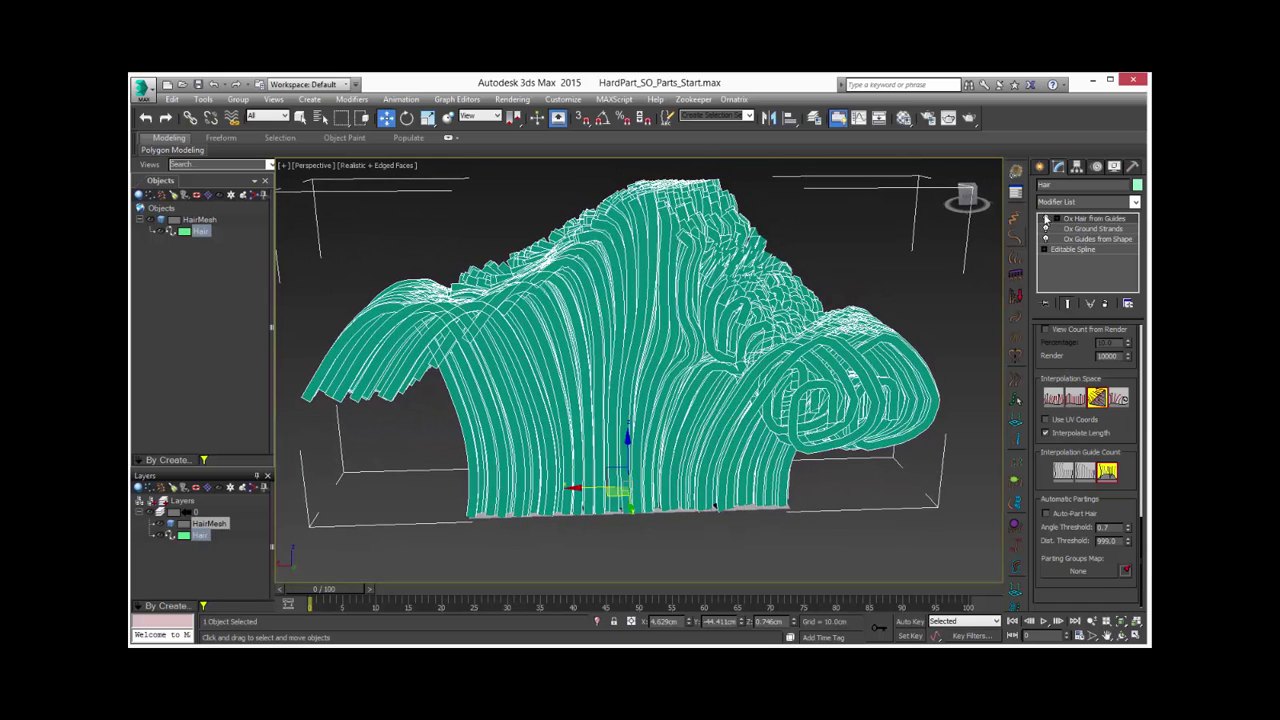
Turn the Ox Hair from Guides modifier off to inspect the bare guides, and switch it back on
{"action": "left_click", "coordinate": [1046, 218]}
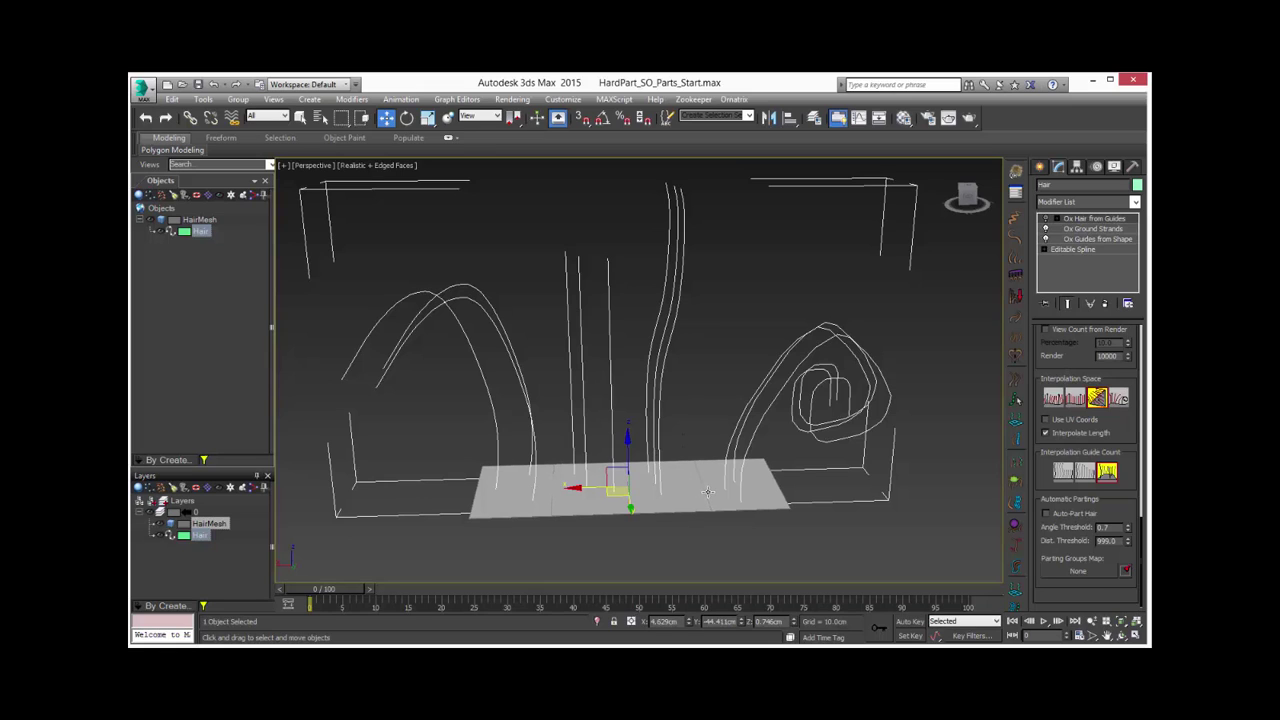
{"action": "middle_click_drag", "start_coordinate": [707, 491], "coordinate": [701, 491], "text": "alt"}
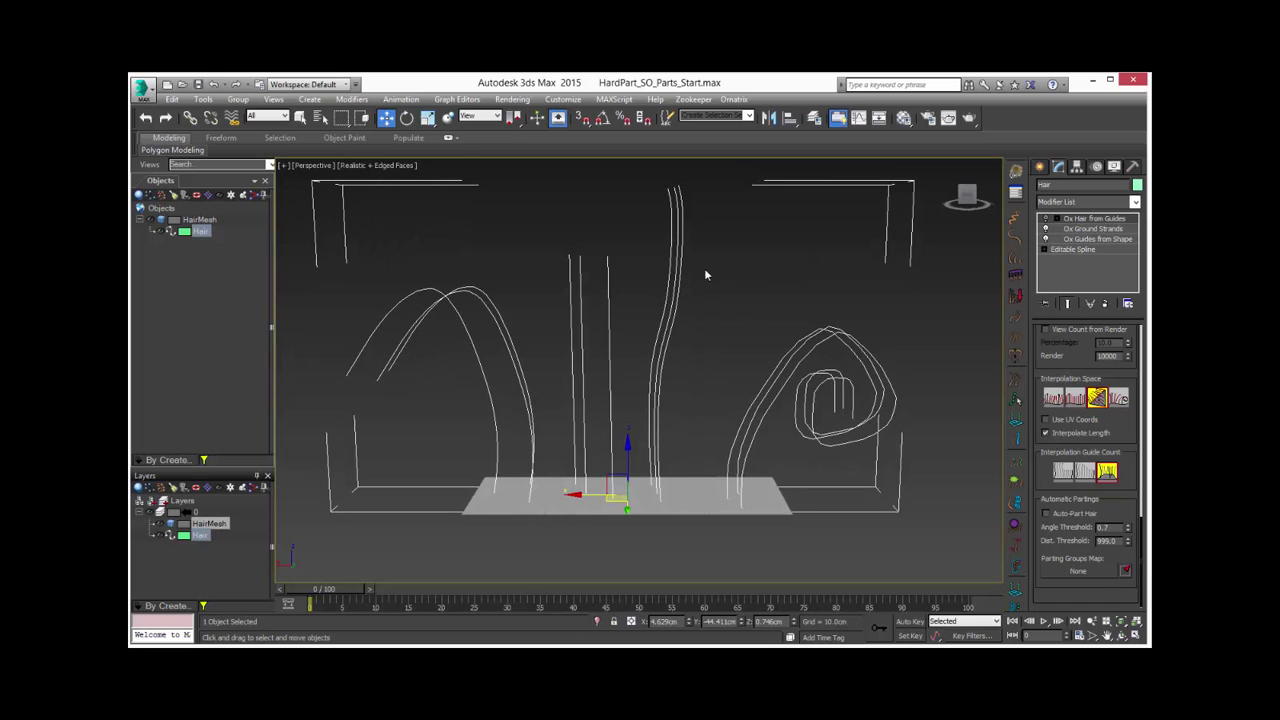
{"action": "middle_click_drag", "start_coordinate": [694, 417], "coordinate": [700, 437], "text": "alt"}
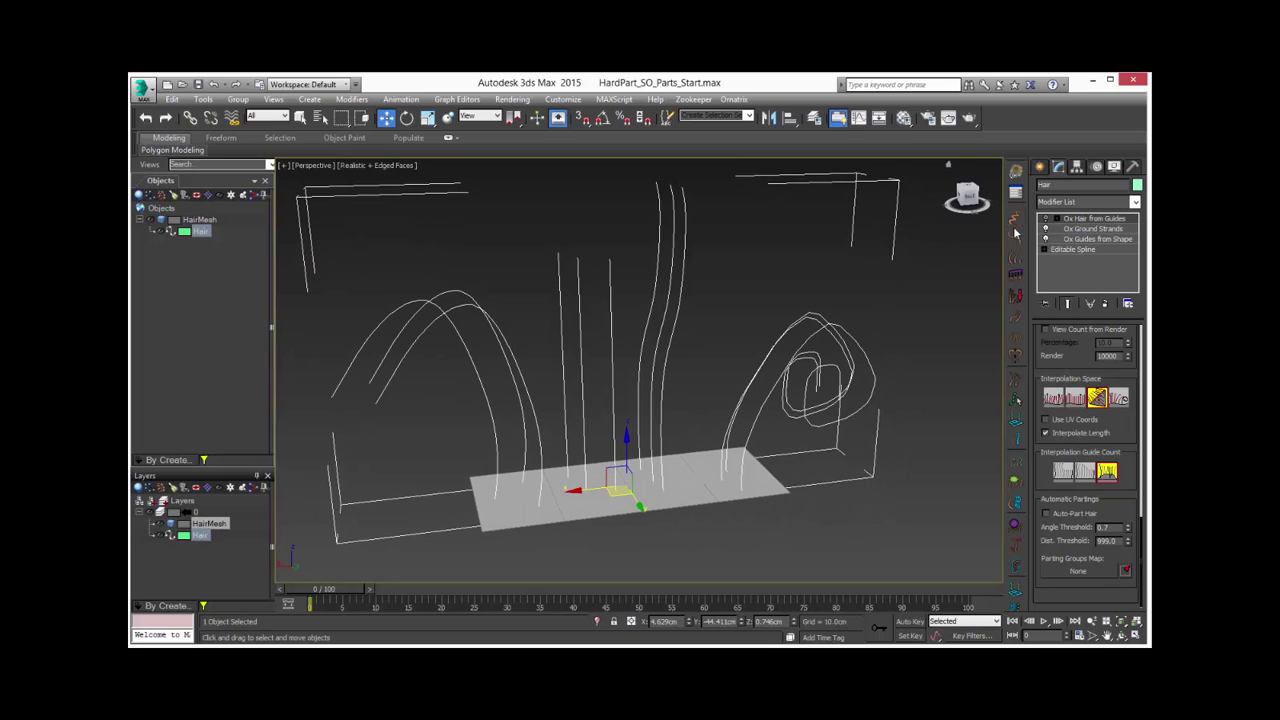
{"action": "left_click", "coordinate": [1046, 219]}
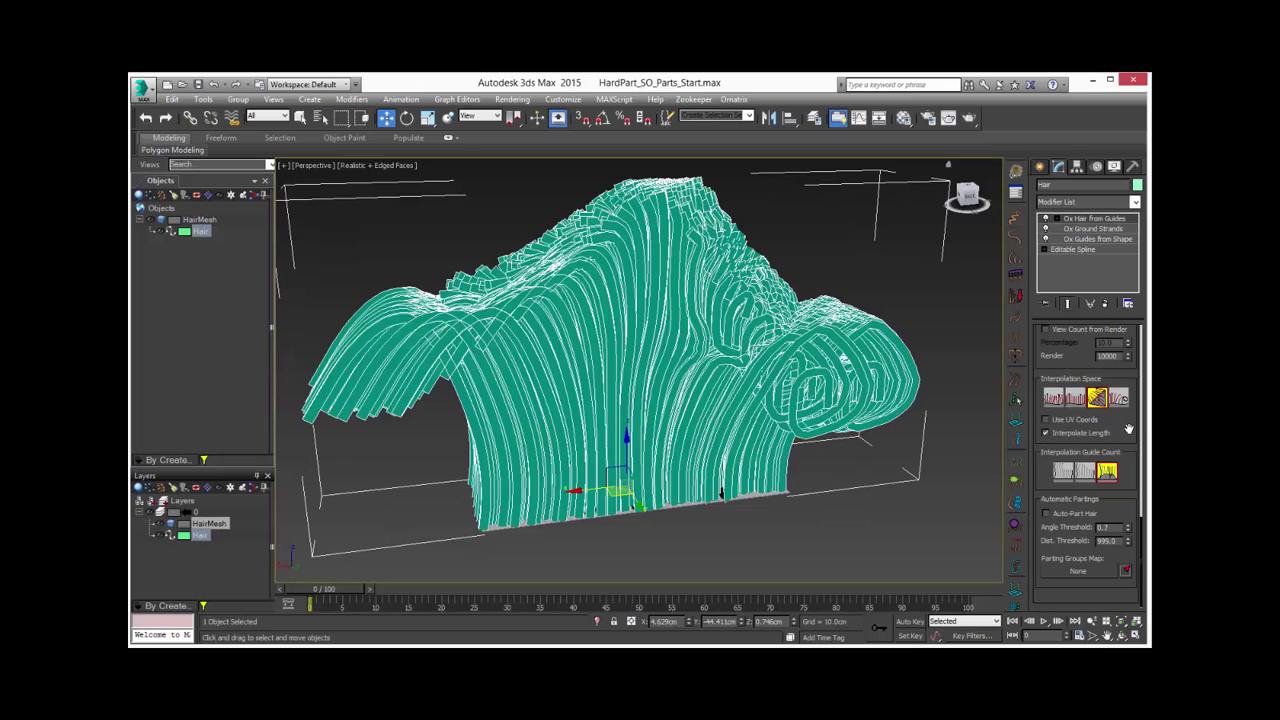
Enable Auto-Part Hair in the Ox Hair from Guides modifier and set its Angle Threshold to 1.0
{"action": "scroll", "coordinate": [1122, 436], "scroll_direction": "down", "scroll_amount": 5}
{"action": "scroll", "coordinate": [1085, 385], "scroll_direction": "down", "scroll_amount": 5}
{"action": "scroll", "coordinate": [1085, 385], "scroll_direction": "up", "scroll_amount": 4}
{"action": "scroll", "coordinate": [1085, 385], "scroll_direction": "up", "scroll_amount": 6}
{"action": "left_click", "coordinate": [1074, 516]}
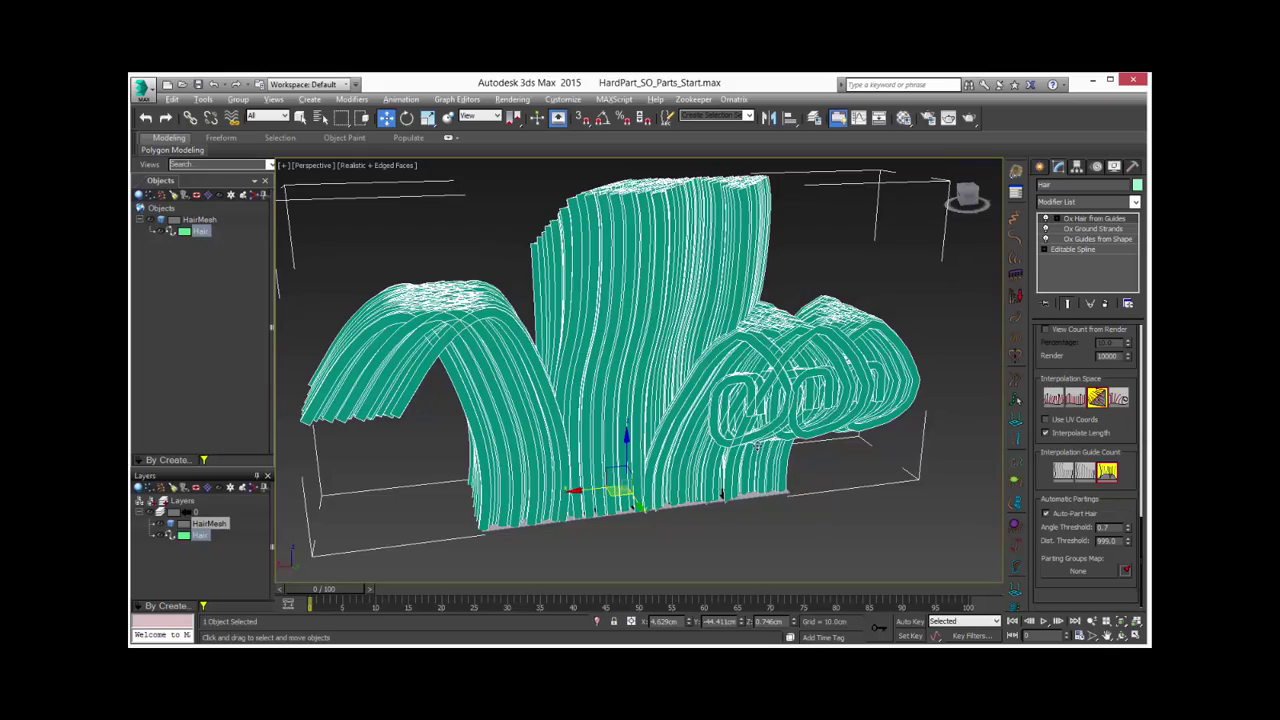
{"action": "mouse_move", "coordinate": [758, 446]}
{"action": "middle_mouse_down", "text": "alt"}
{"action": "mouse_move", "coordinate": [850, 450]}
{"action": "mouse_move", "coordinate": [737, 436]}
{"action": "middle_mouse_up", "text": "alt"}
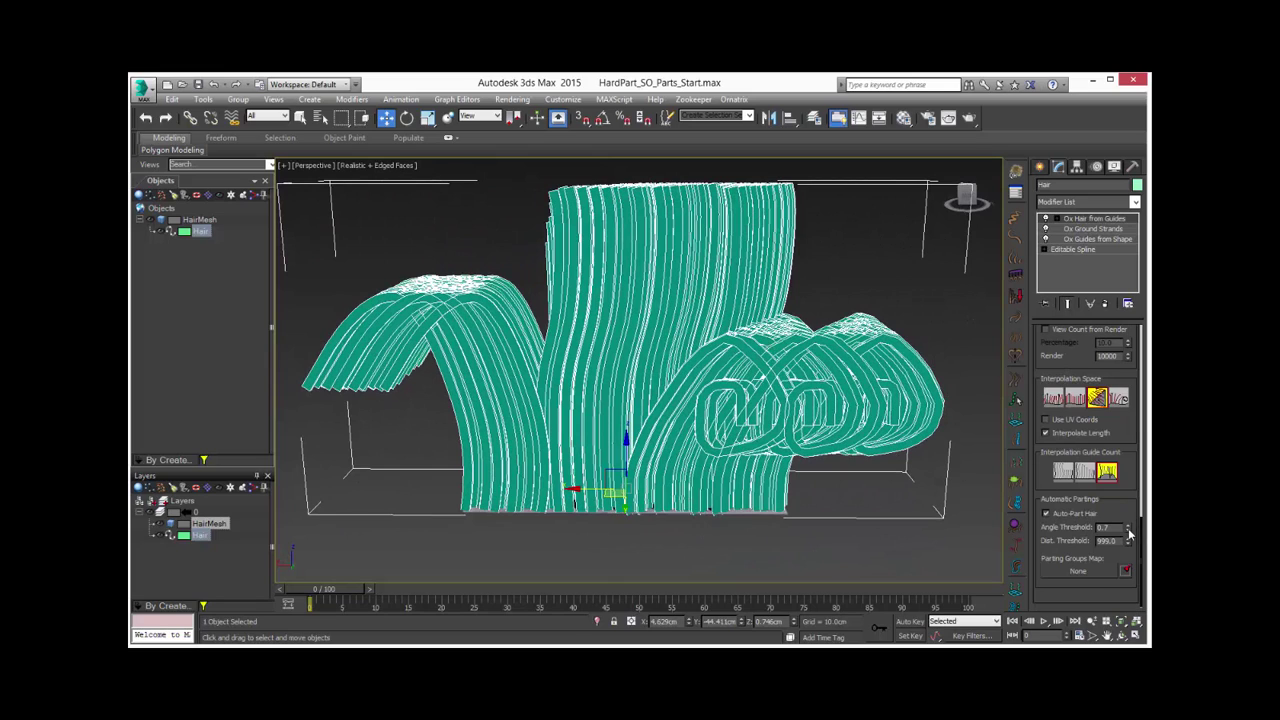
{"action": "left_click_drag", "start_coordinate": [1128, 530], "coordinate": [1124, 503]}
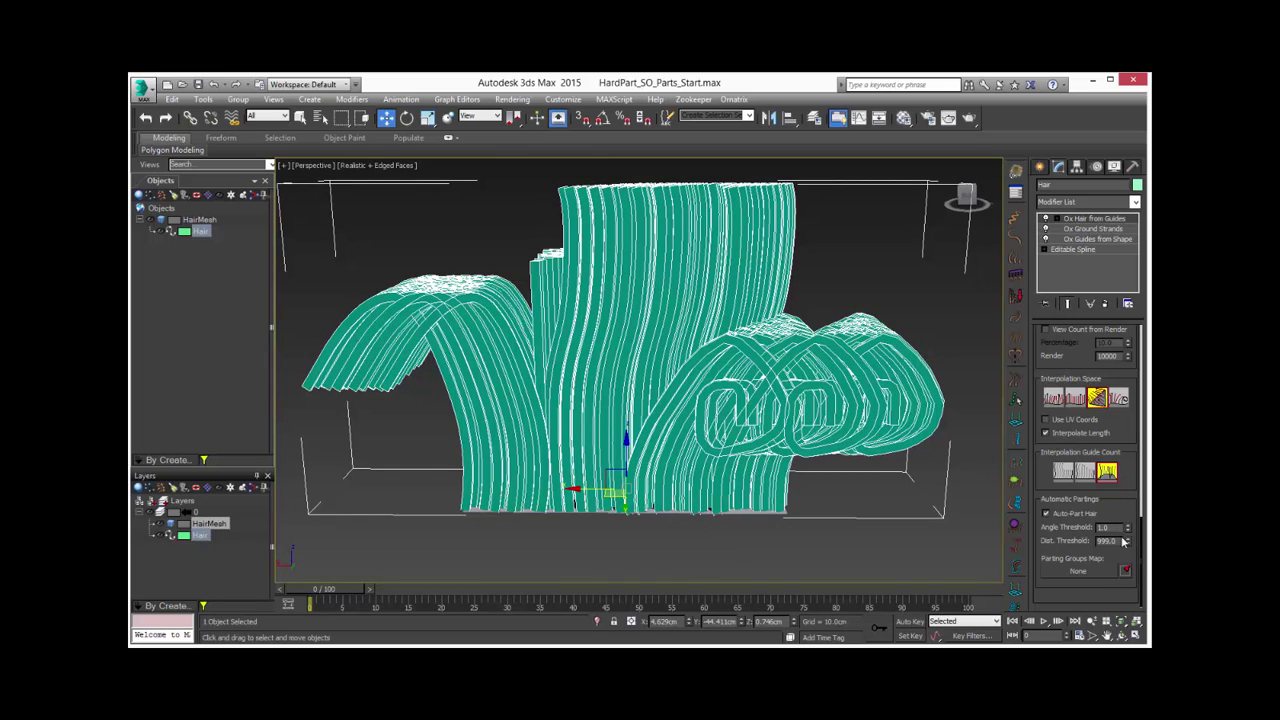
{"action": "middle_click_drag", "start_coordinate": [617, 388], "coordinate": [726, 404], "text": "alt"}
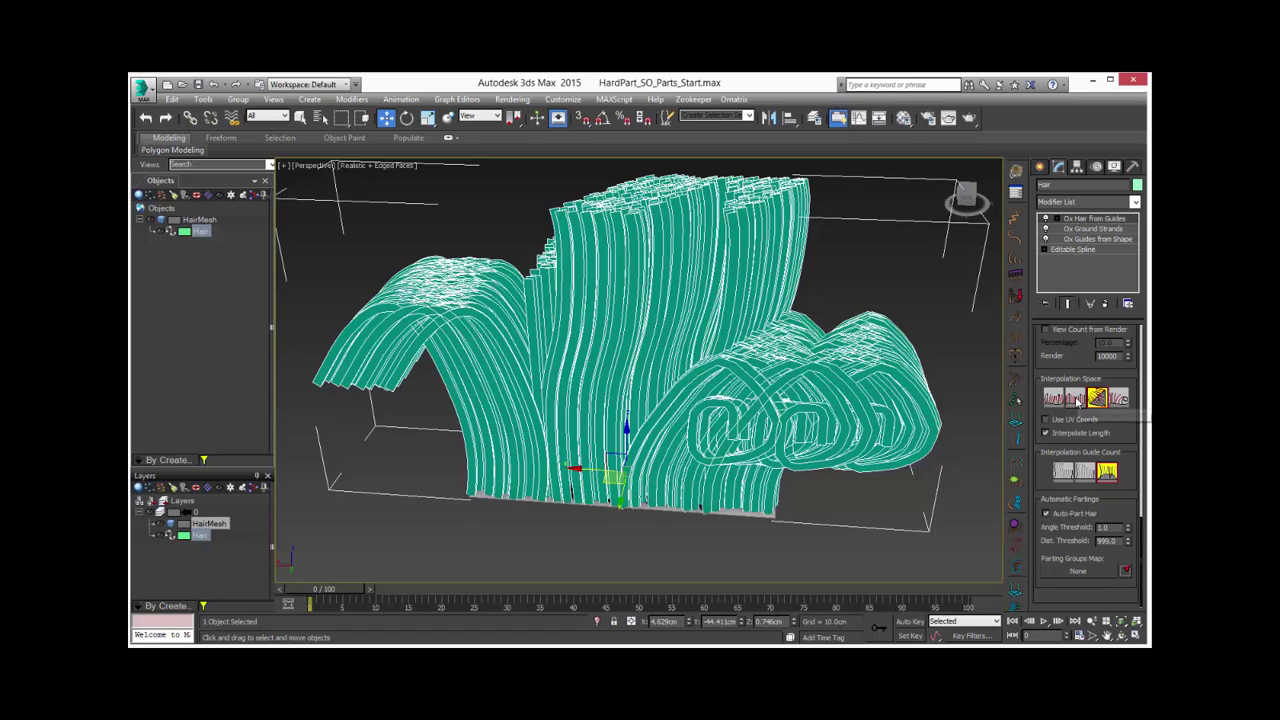
Set the hair's interpolation space to Affine Interpolation and check the separated clumps
{"action": "left_click", "coordinate": [1097, 399]}
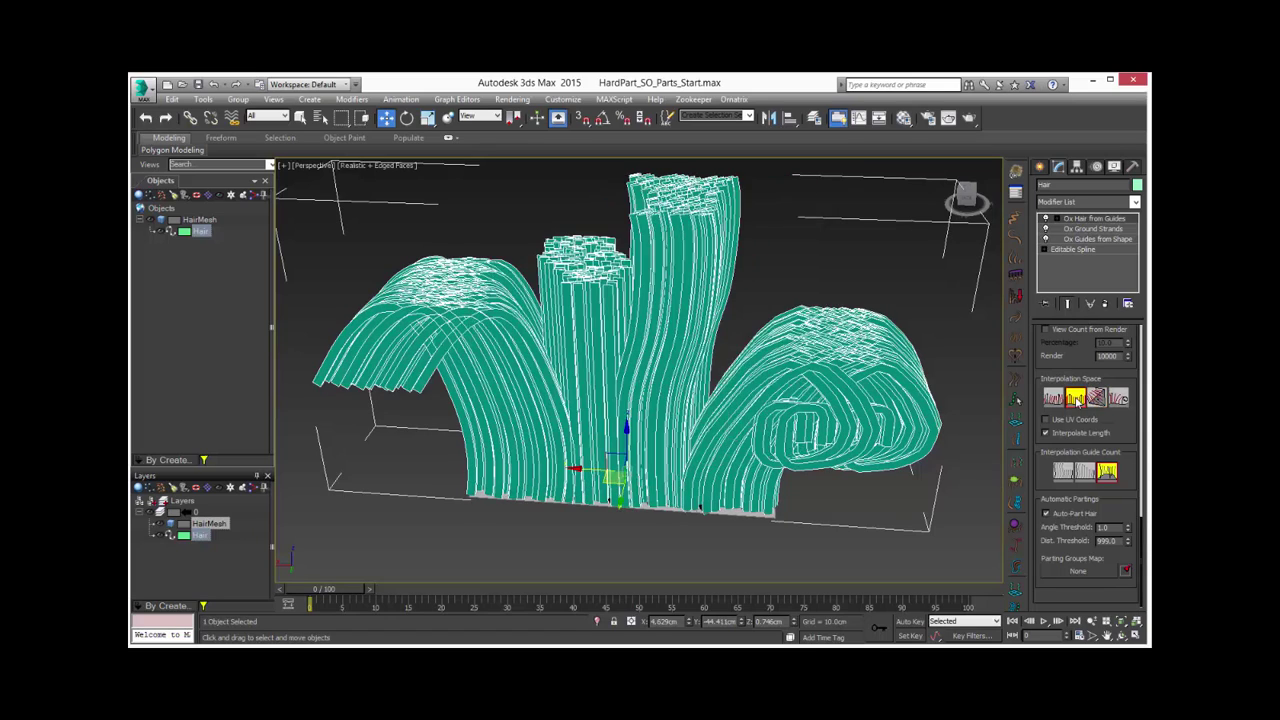
{"action": "left_click", "coordinate": [1120, 400]}
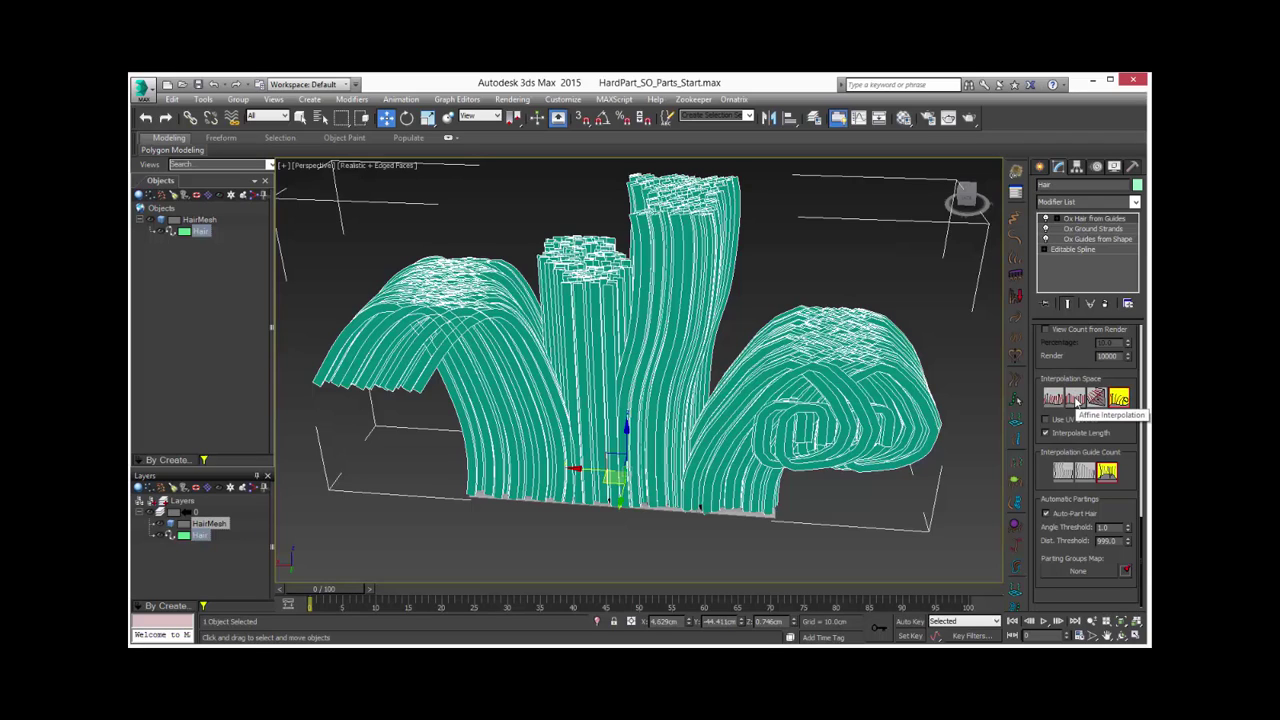
{"action": "left_click", "coordinate": [1076, 398]}
{"action": "middle_click_drag", "start_coordinate": [681, 366], "coordinate": [714, 438], "text": "alt"}
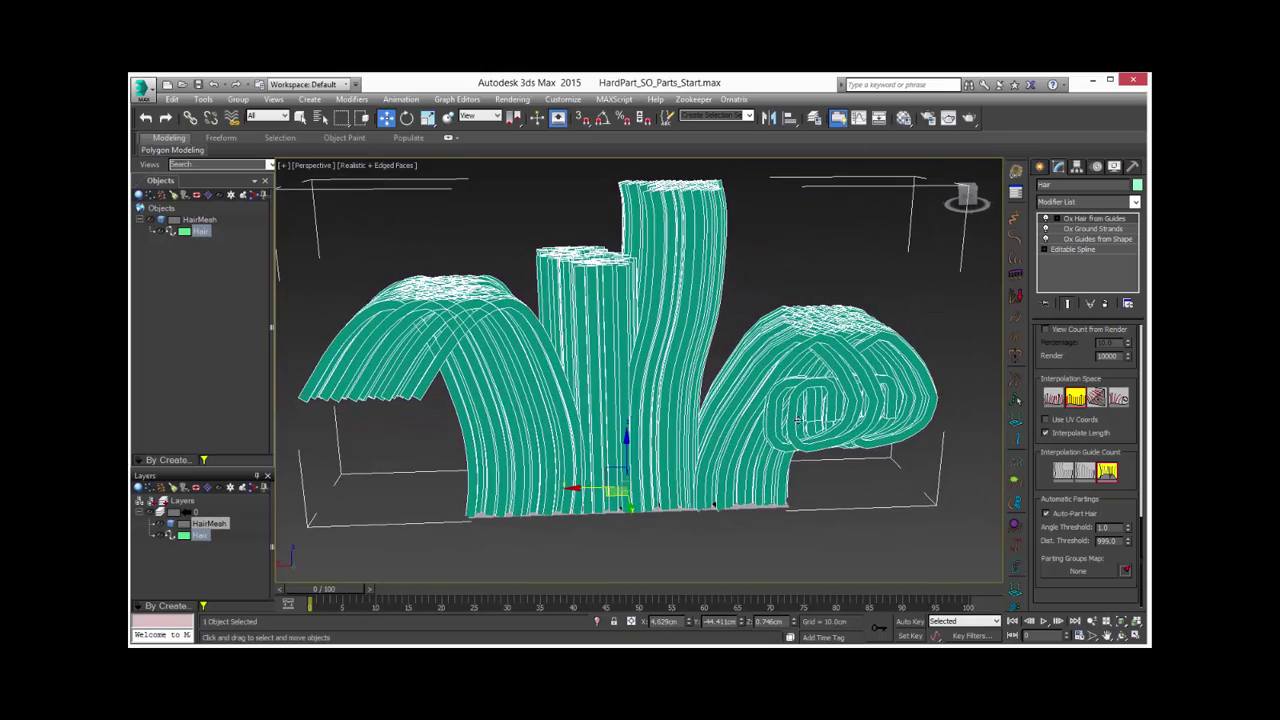
{"action": "middle_click_drag", "start_coordinate": [796, 428], "coordinate": [650, 340], "text": "alt"}
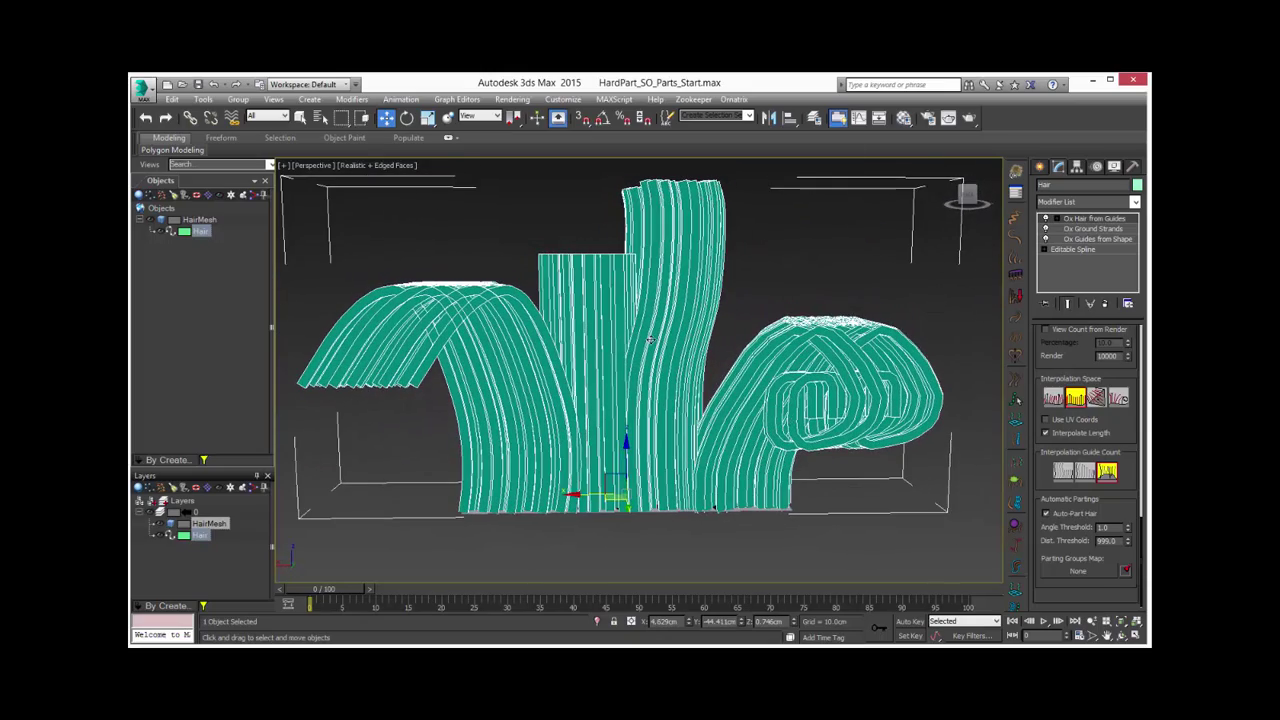
Turn Auto-Part Hair off and back on to compare the hair without and with automatic partings
{"action": "left_click", "coordinate": [1064, 512]}
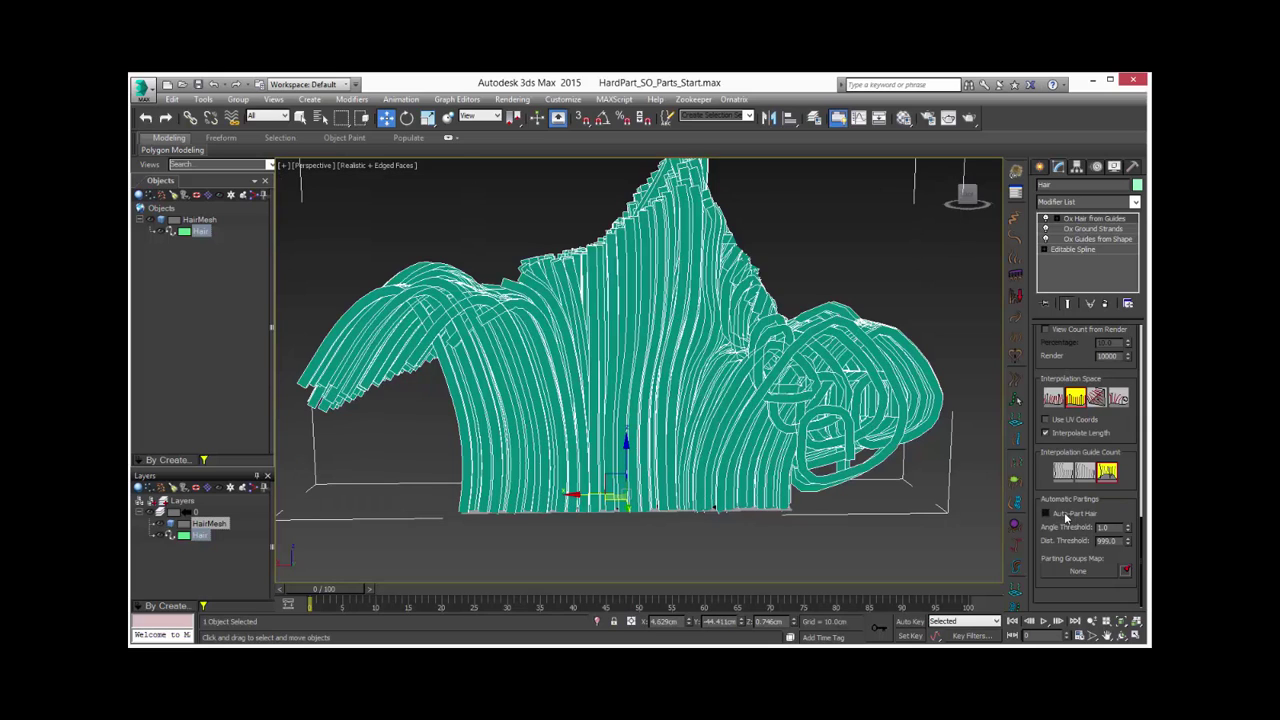
{"action": "left_click", "coordinate": [1064, 512]}
{"action": "middle_click_drag", "start_coordinate": [690, 400], "coordinate": [743, 383], "text": "alt"}
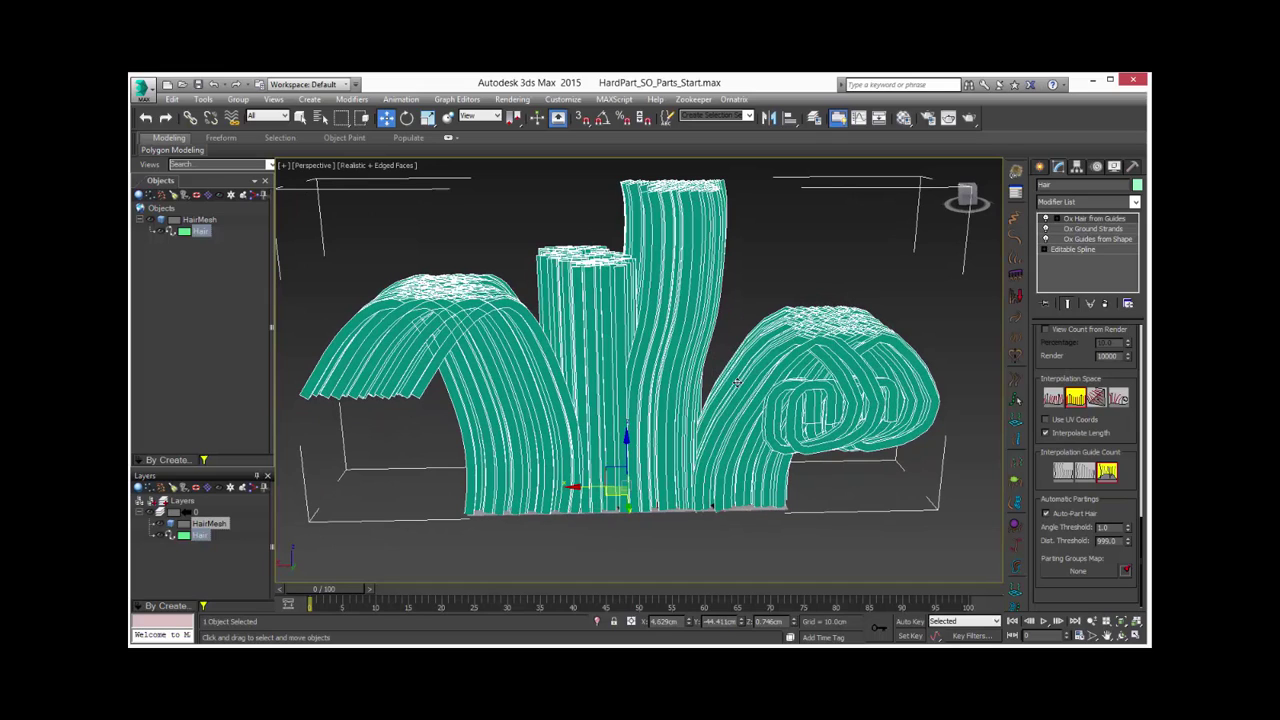
Disable Auto-Part Hair and enter the Partings sub-object level of the Ox Hair from Guides modifier
{"action": "left_click", "coordinate": [1071, 512]}
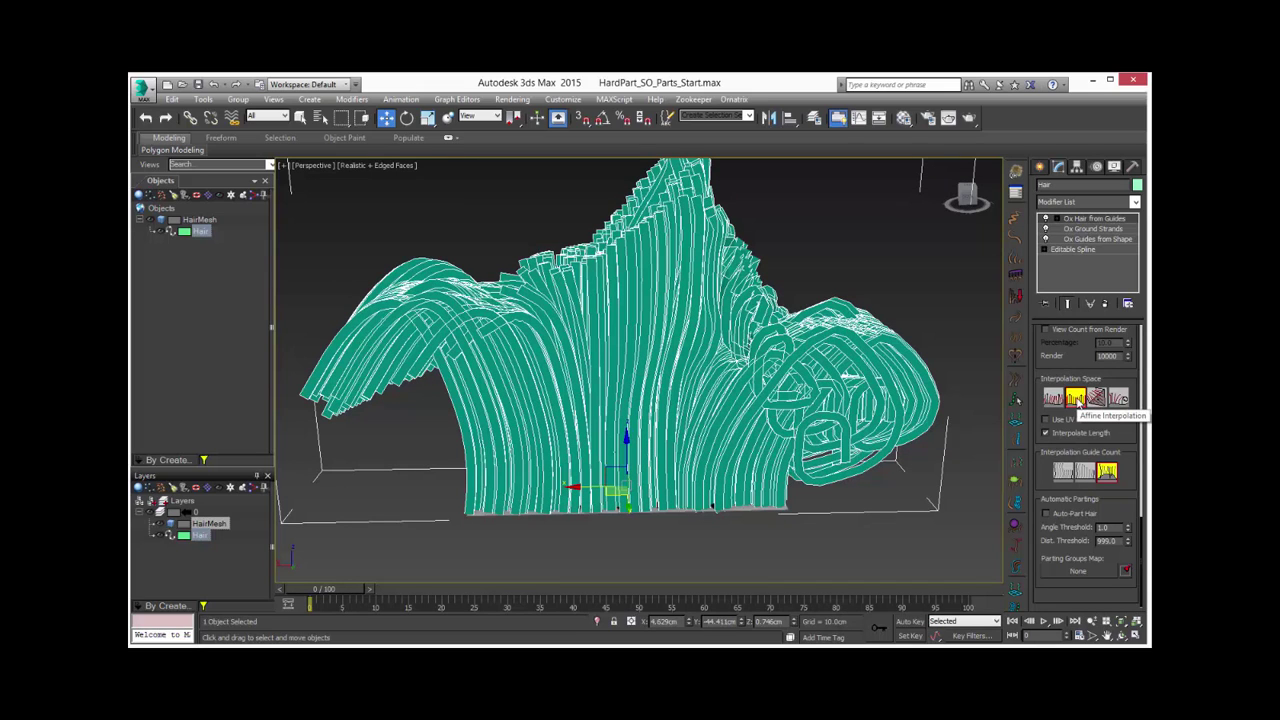
{"action": "scroll", "coordinate": [1070, 370], "scroll_direction": "down", "scroll_amount": 5}
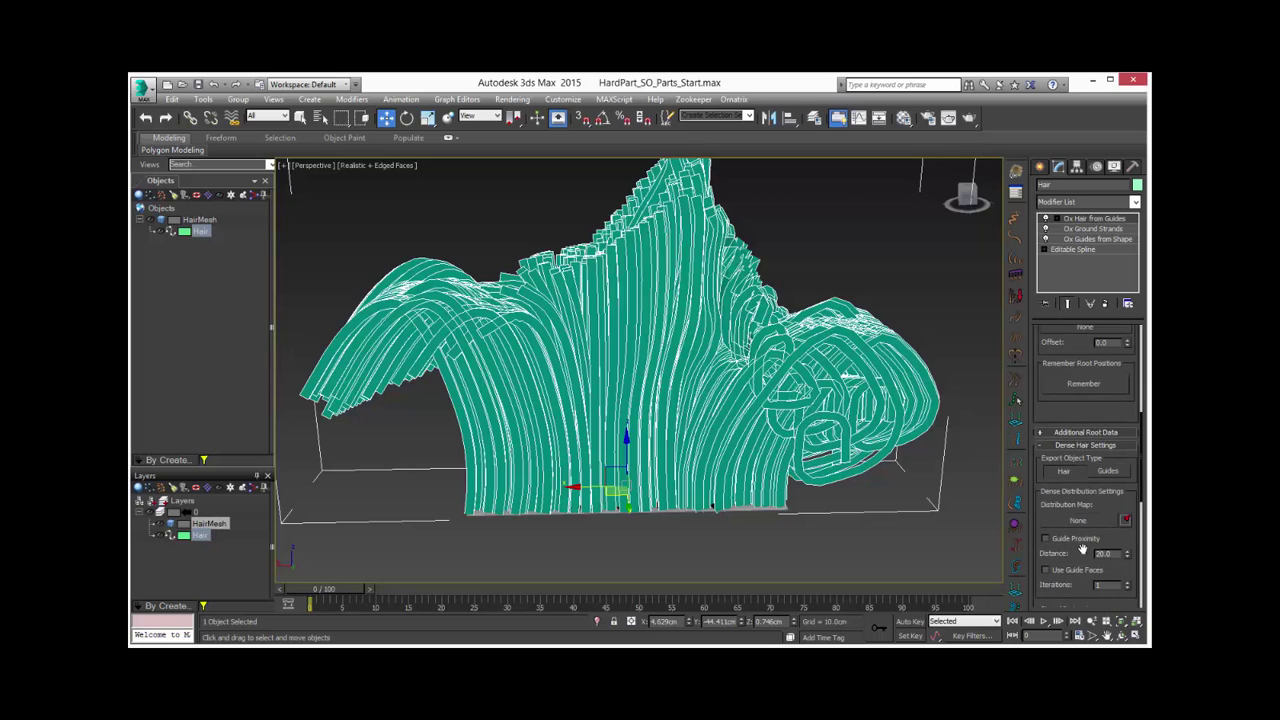
{"action": "scroll", "coordinate": [1068, 343], "scroll_direction": "up", "scroll_amount": 5}
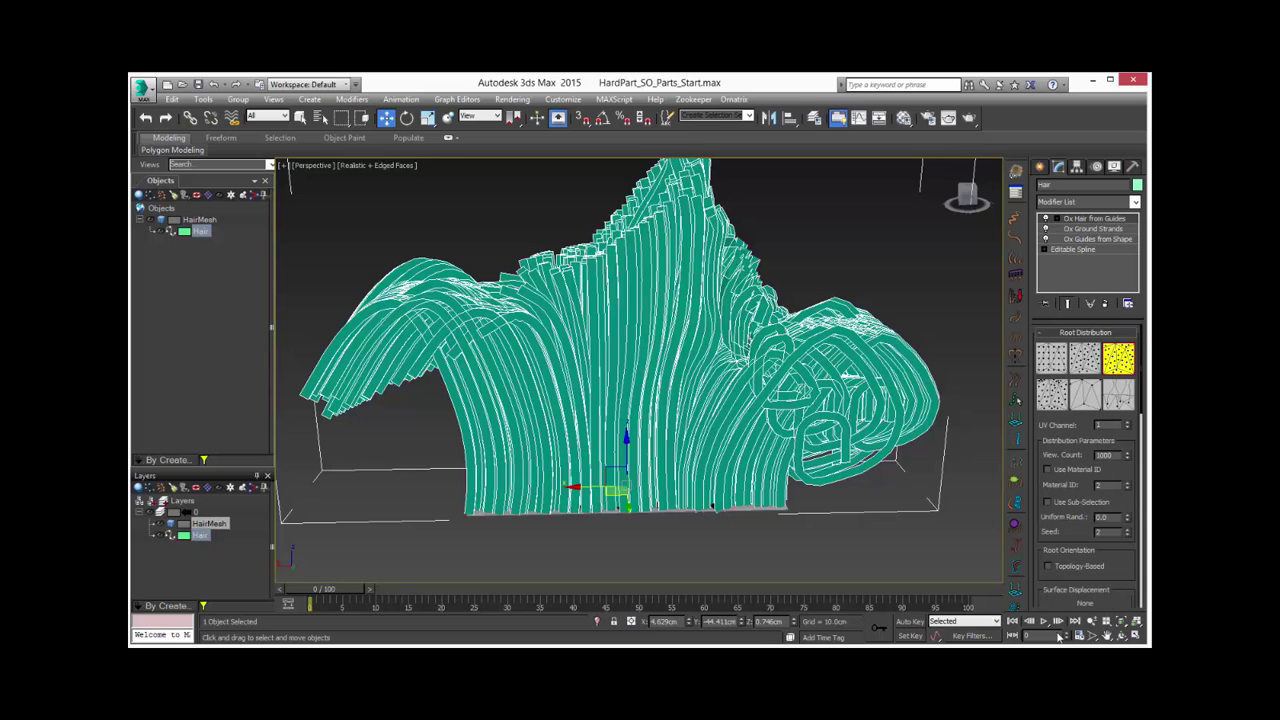
{"action": "left_click", "coordinate": [1058, 219]}
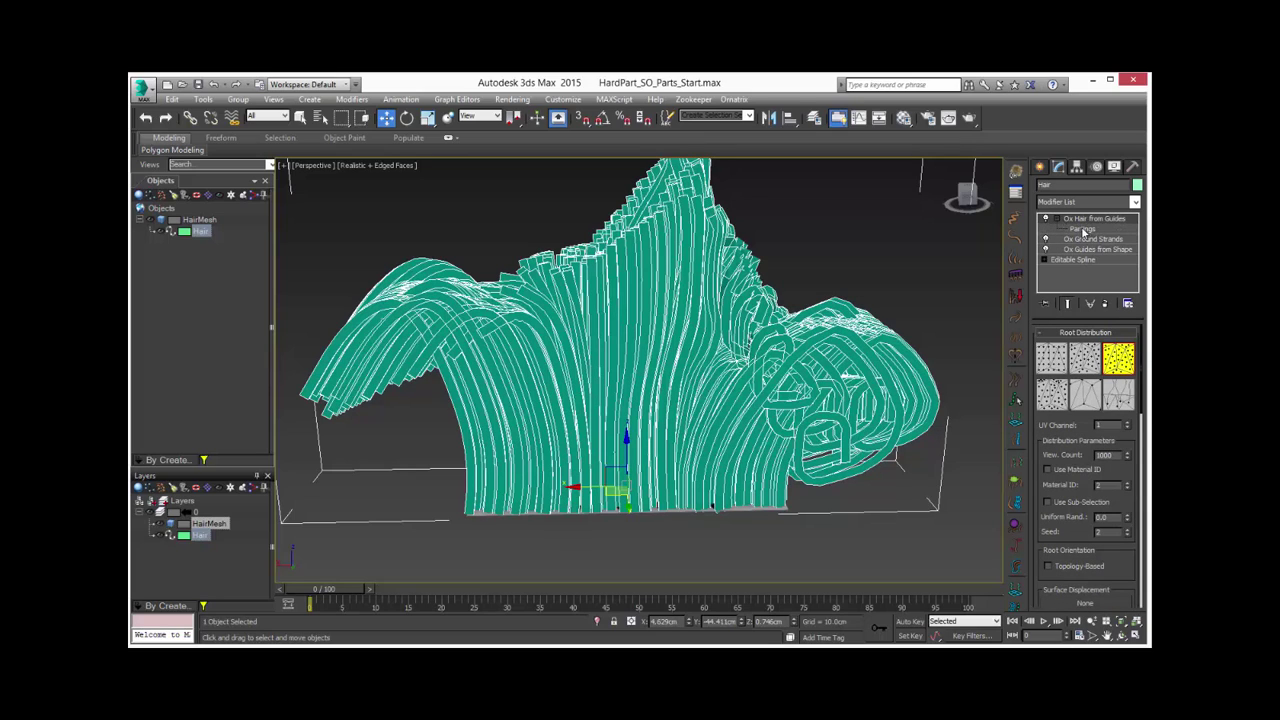
{"action": "left_click", "coordinate": [1085, 230]}
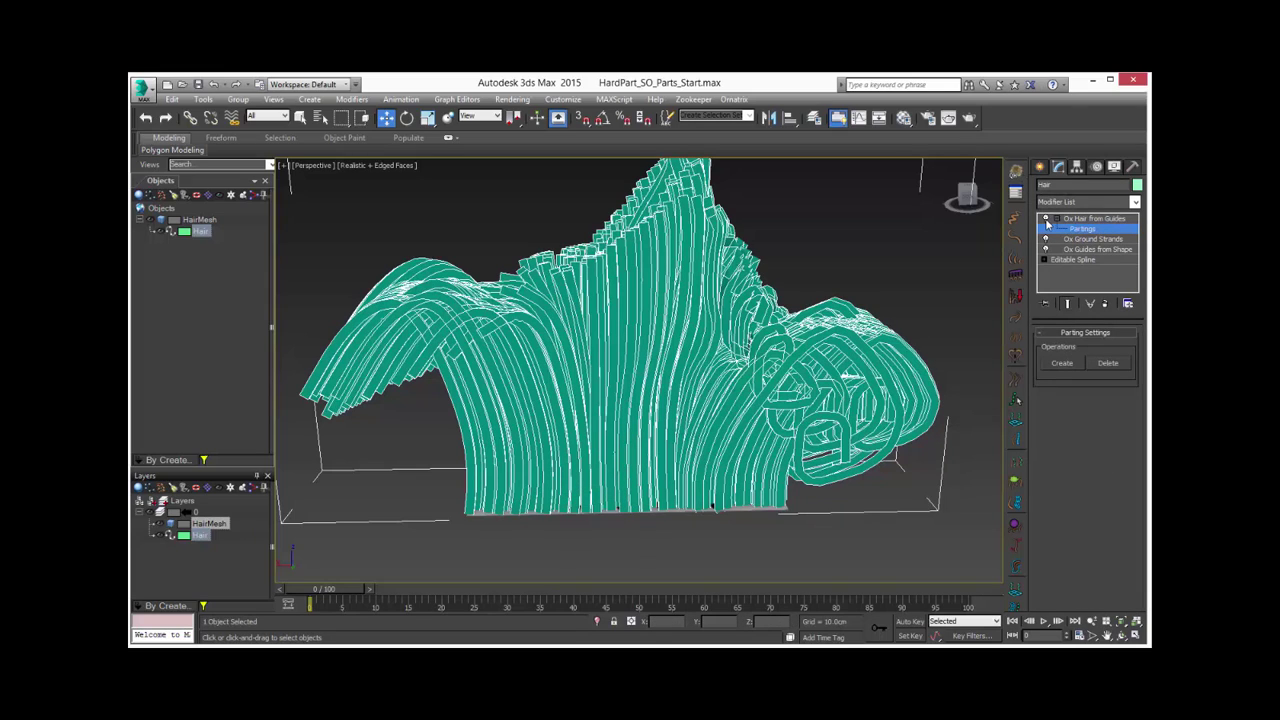
Hide the generated hair and create a parting plane across the mesh between the wavy and curled guide groups
{"action": "middle_click_drag", "start_coordinate": [693, 470], "coordinate": [672, 460], "text": "alt"}
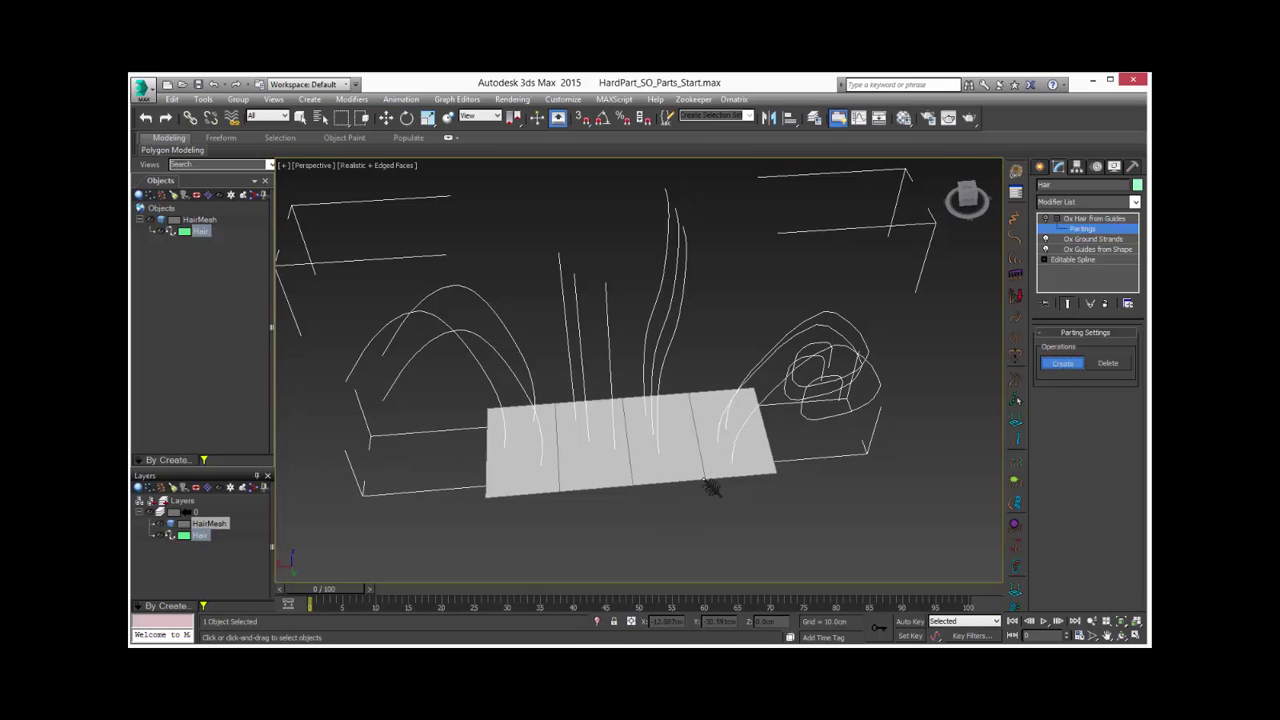
{"action": "left_click", "coordinate": [697, 402]}
{"action": "middle_click_drag", "start_coordinate": [697, 402], "coordinate": [701, 400], "text": "alt"}
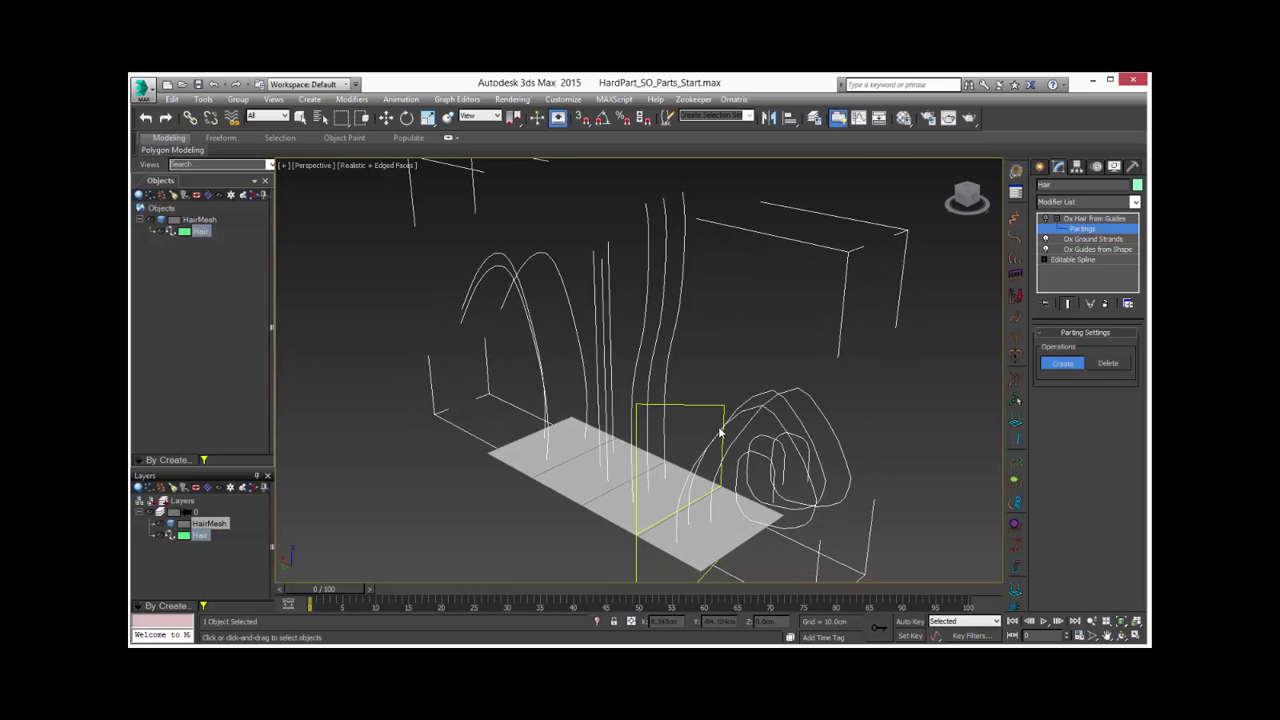
{"action": "left_click", "coordinate": [731, 396]}
{"action": "middle_click_drag", "start_coordinate": [664, 476], "coordinate": [995, 350], "text": "alt"}
Create a second parting plane across the mesh between the straight and wavy guide groups
{"action": "left_click", "coordinate": [1060, 365]}
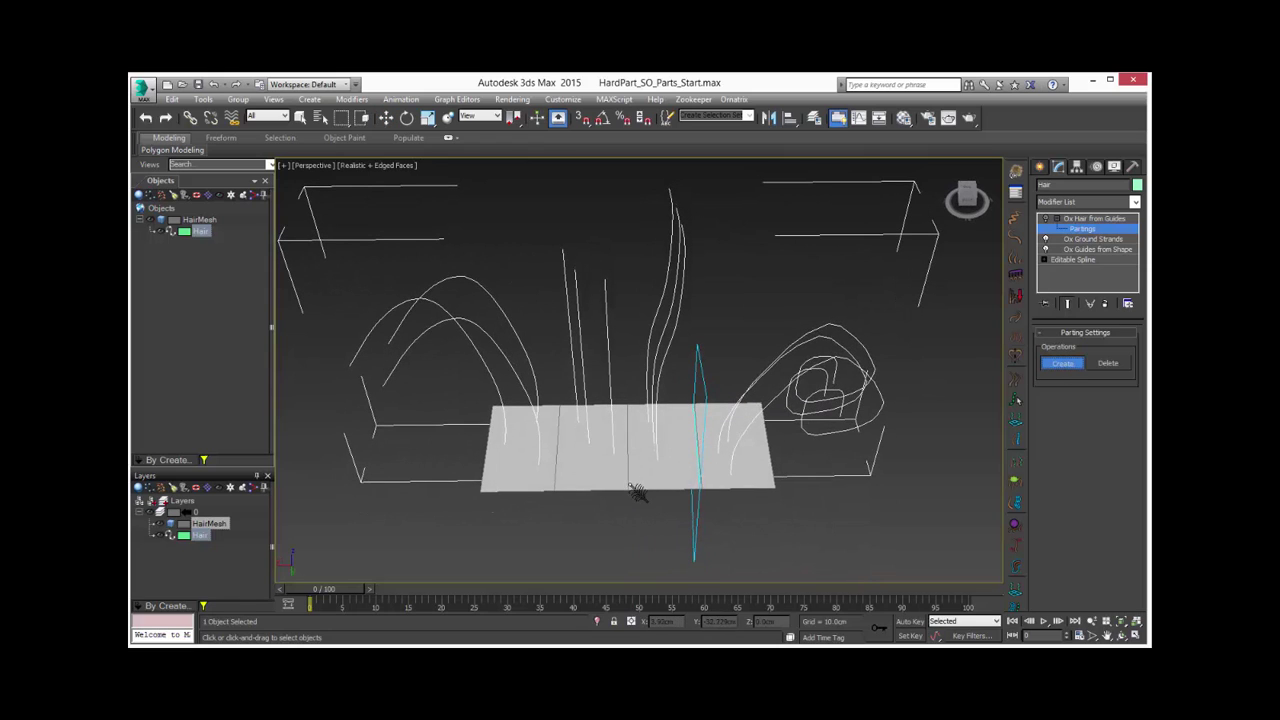
{"action": "left_click", "coordinate": [631, 406]}
{"action": "middle_click_drag", "start_coordinate": [748, 380], "coordinate": [733, 355], "text": "alt"}
{"action": "key", "text": "w"}
{"action": "middle_click_drag", "start_coordinate": [646, 440], "coordinate": [708, 390], "text": "alt"}
Create a third parting plane across the mesh between the arched and straight guide groups
{"action": "left_click", "coordinate": [1062, 365]}
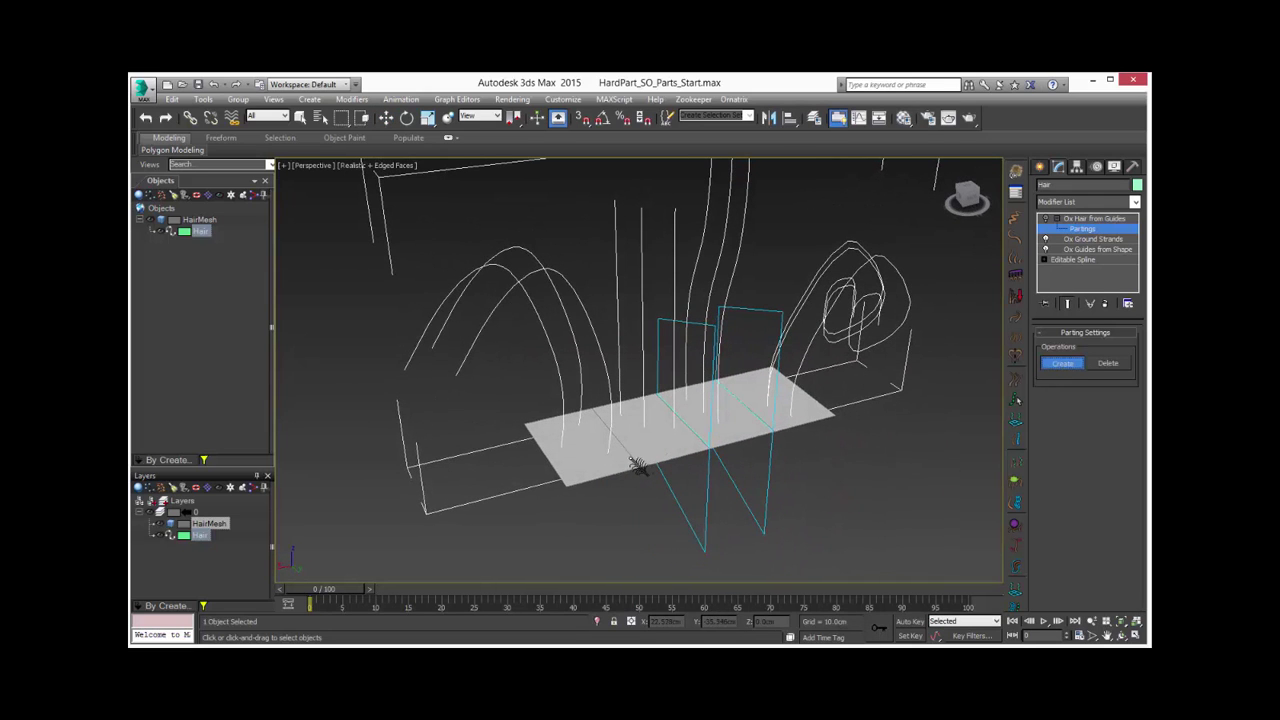
{"action": "left_click", "coordinate": [610, 415]}
{"action": "right_click", "coordinate": [737, 486]}
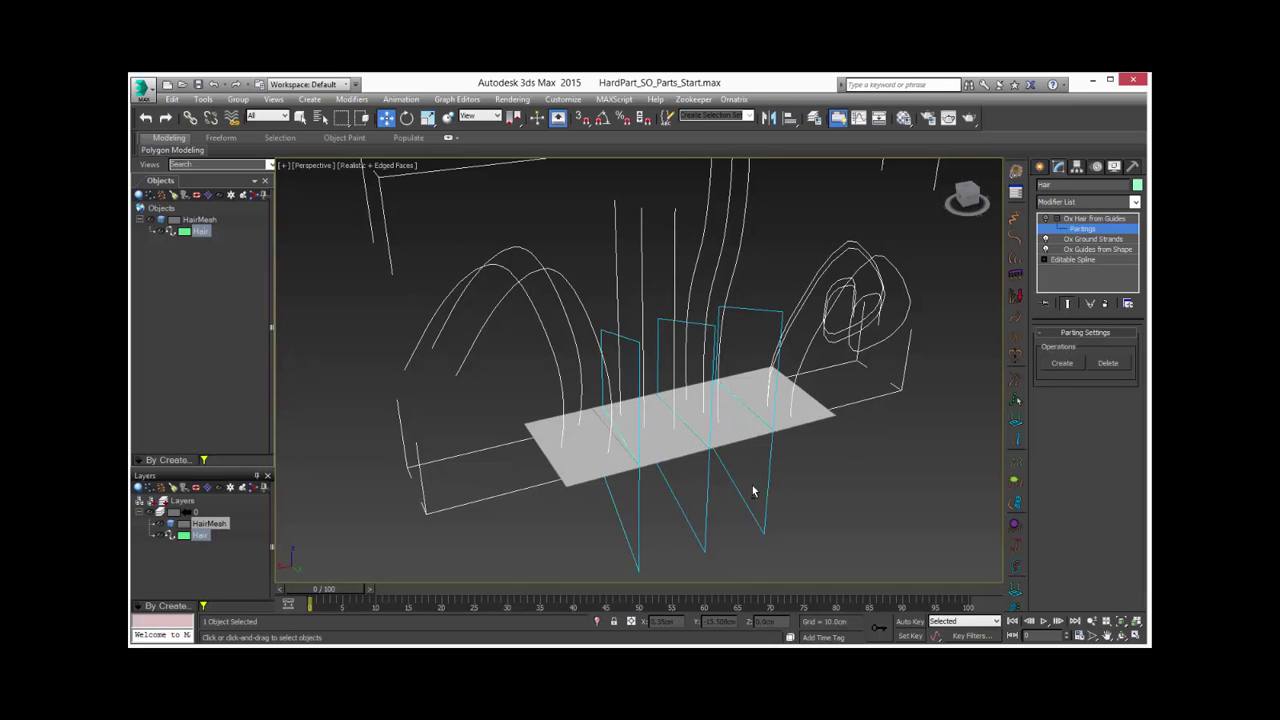
Turn the Ox Hair from Guides modifier back on, leave the Partings level, and inspect the parted clumps from several angles
{"action": "middle_click_drag", "start_coordinate": [737, 486], "coordinate": [640, 423], "text": "alt"}
{"action": "middle_click_drag", "start_coordinate": [663, 360], "coordinate": [772, 350], "text": "alt"}
{"action": "left_click", "coordinate": [1046, 219]}
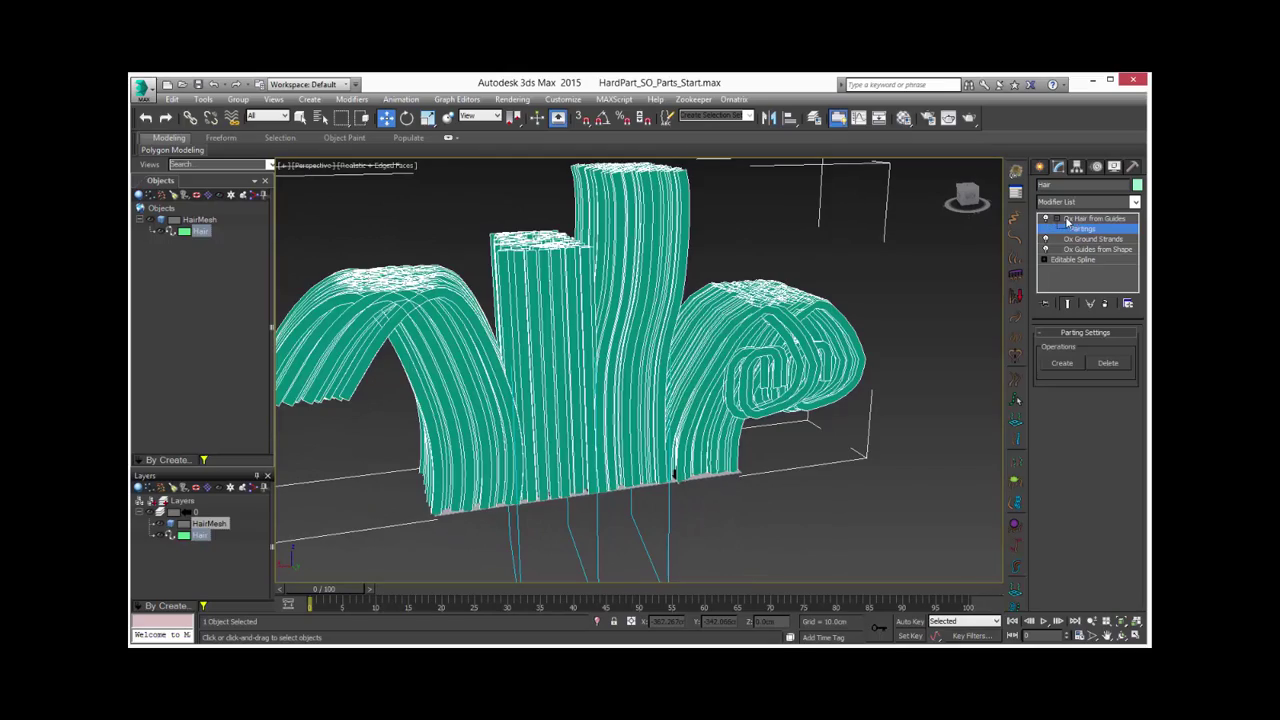
{"action": "left_click", "coordinate": [1080, 220]}
{"action": "middle_click_drag", "start_coordinate": [782, 353], "coordinate": [737, 411], "text": "alt"}
{"action": "middle_click_drag", "start_coordinate": [735, 352], "coordinate": [711, 324], "text": "alt"}
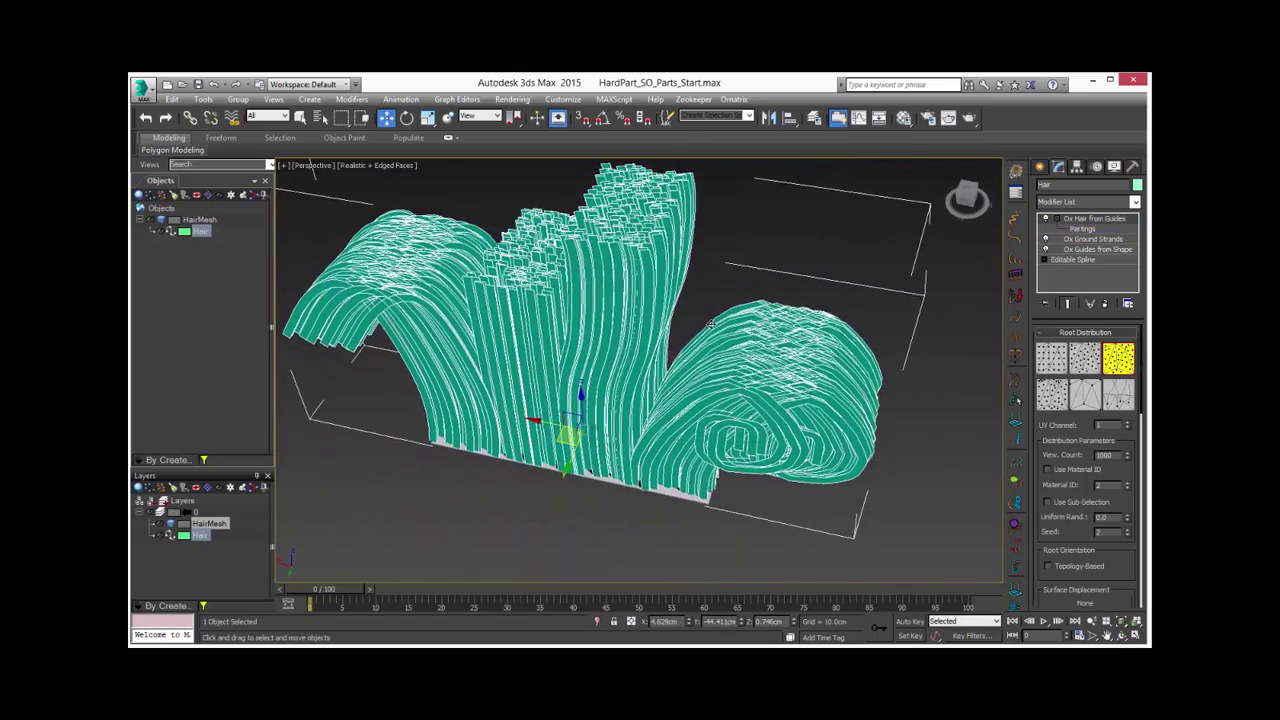
{"action": "middle_click_drag", "start_coordinate": [661, 372], "coordinate": [549, 251], "text": "alt"}
{"action": "middle_click_drag", "start_coordinate": [611, 300], "coordinate": [610, 335], "text": "alt"}
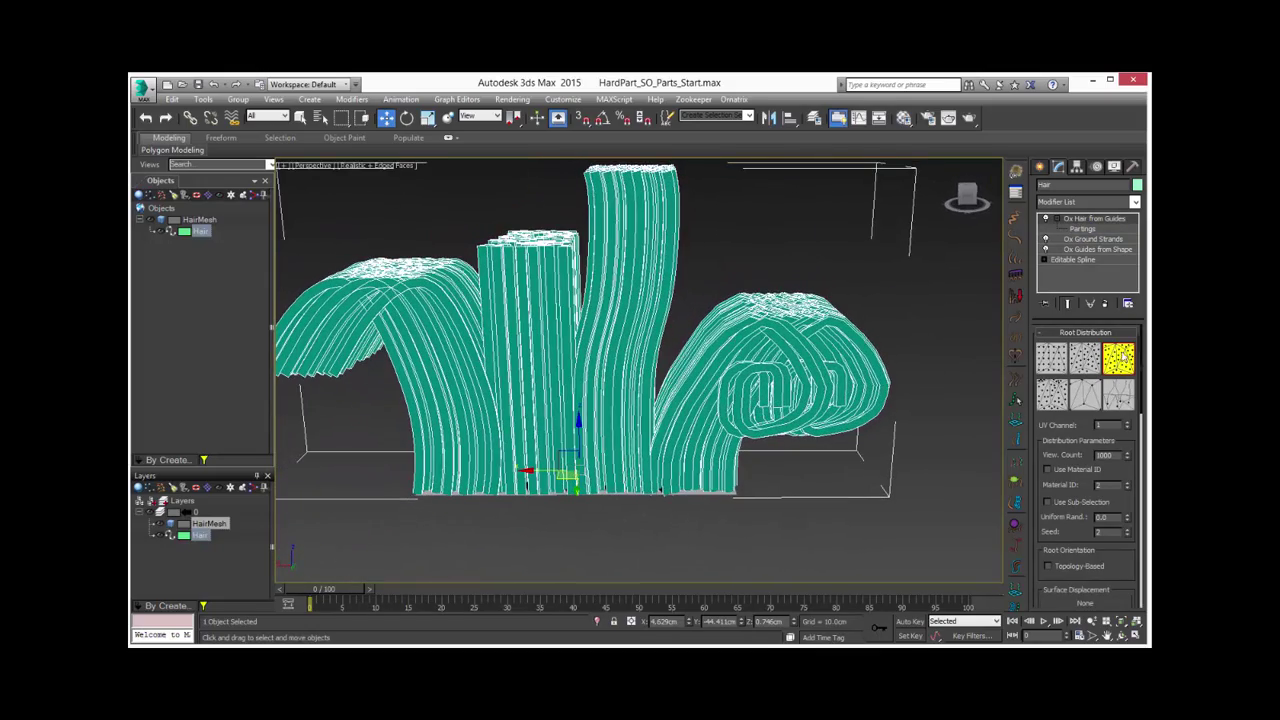
Switch the interpolation space to Barycentric Interpolation to compare the partings, and return it to Affine Interpolation
{"action": "scroll", "coordinate": [1073, 494], "scroll_direction": "down", "scroll_amount": 5}
{"action": "scroll", "coordinate": [1087, 536], "scroll_direction": "down", "scroll_amount": 1}
{"action": "scroll", "coordinate": [1074, 510], "scroll_direction": "down", "scroll_amount": 5}
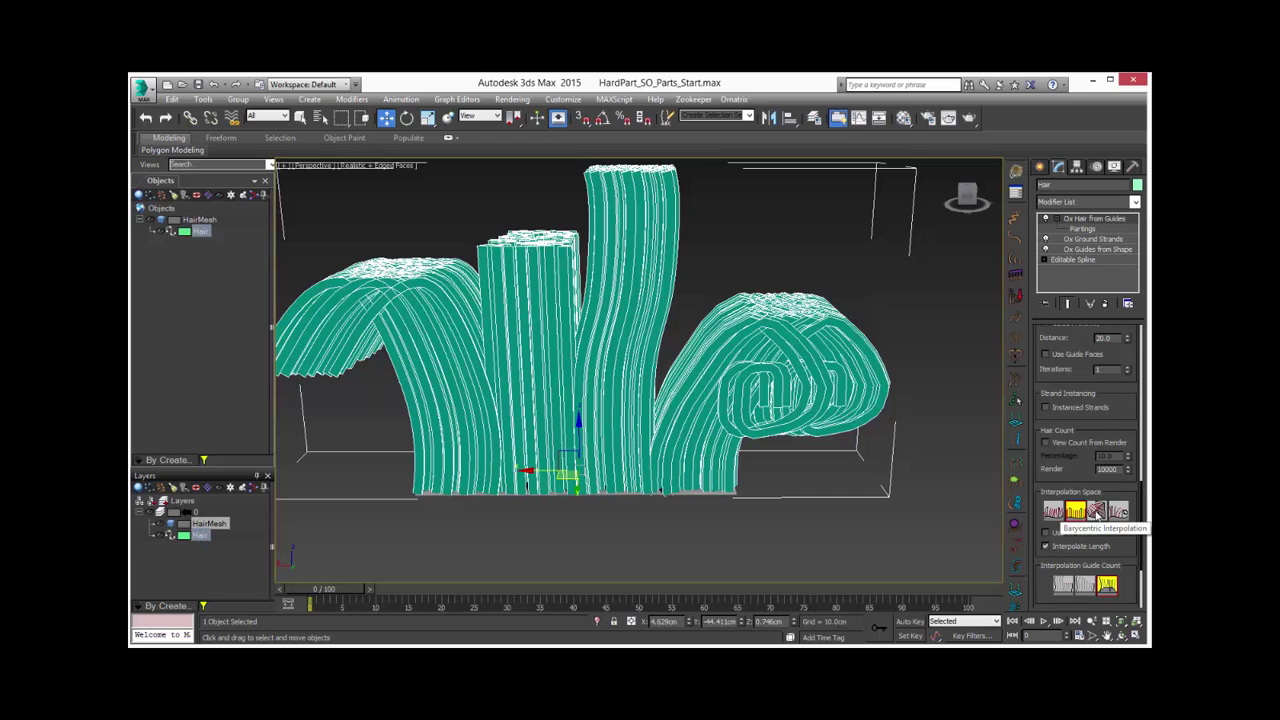
{"action": "left_click", "coordinate": [1096, 512]}
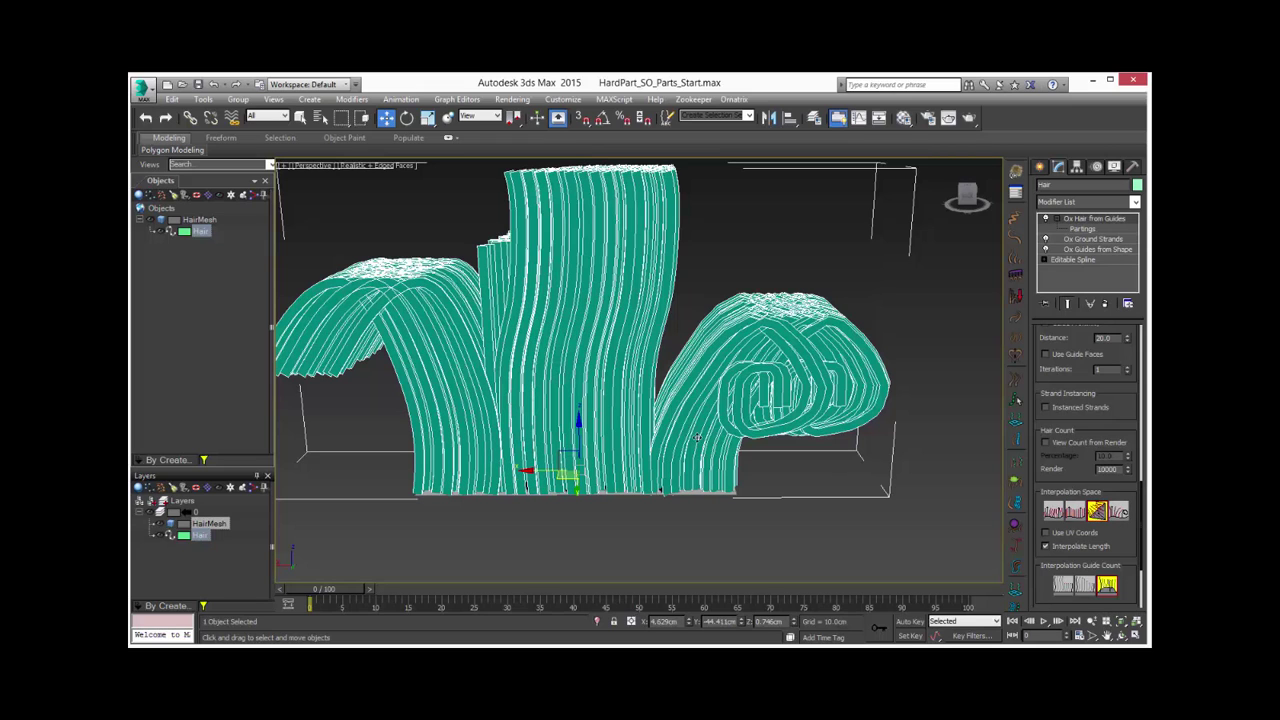
{"action": "middle_click_drag", "start_coordinate": [540, 330], "coordinate": [564, 299], "text": "alt"}
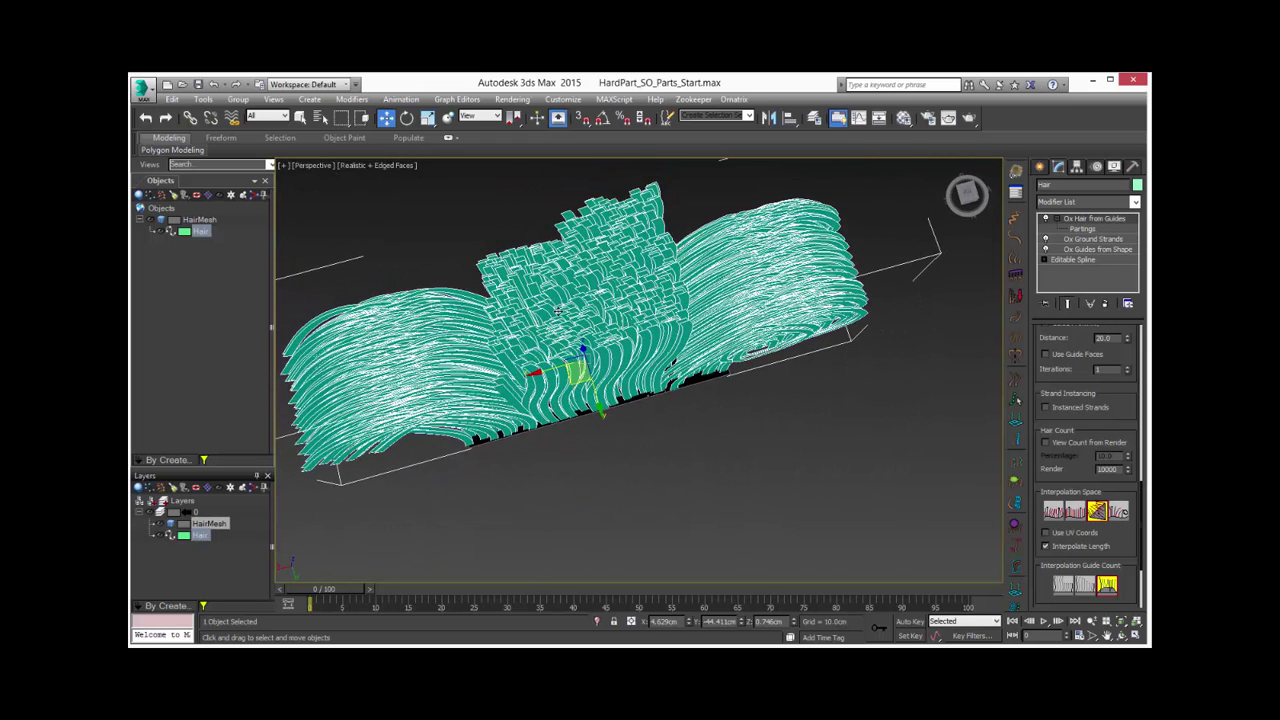
{"action": "left_click", "coordinate": [1076, 513]}
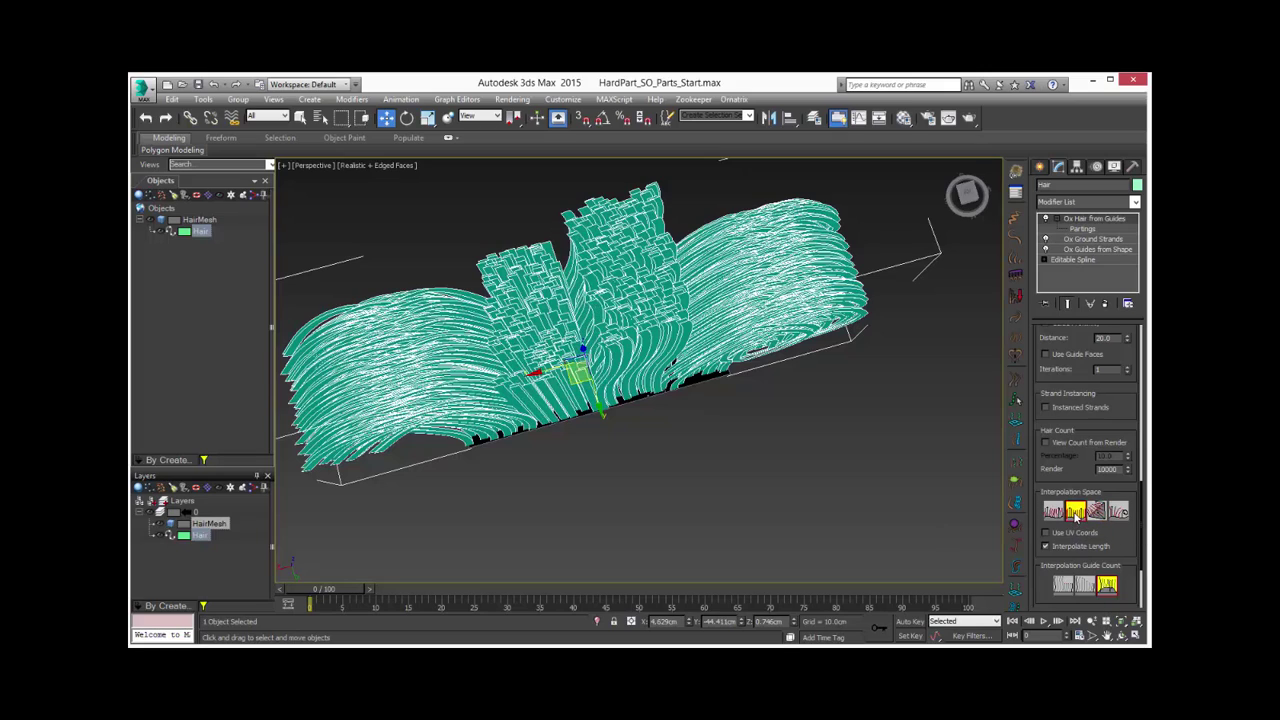
{"action": "middle_click_drag", "start_coordinate": [668, 480], "coordinate": [681, 394], "text": "alt"}
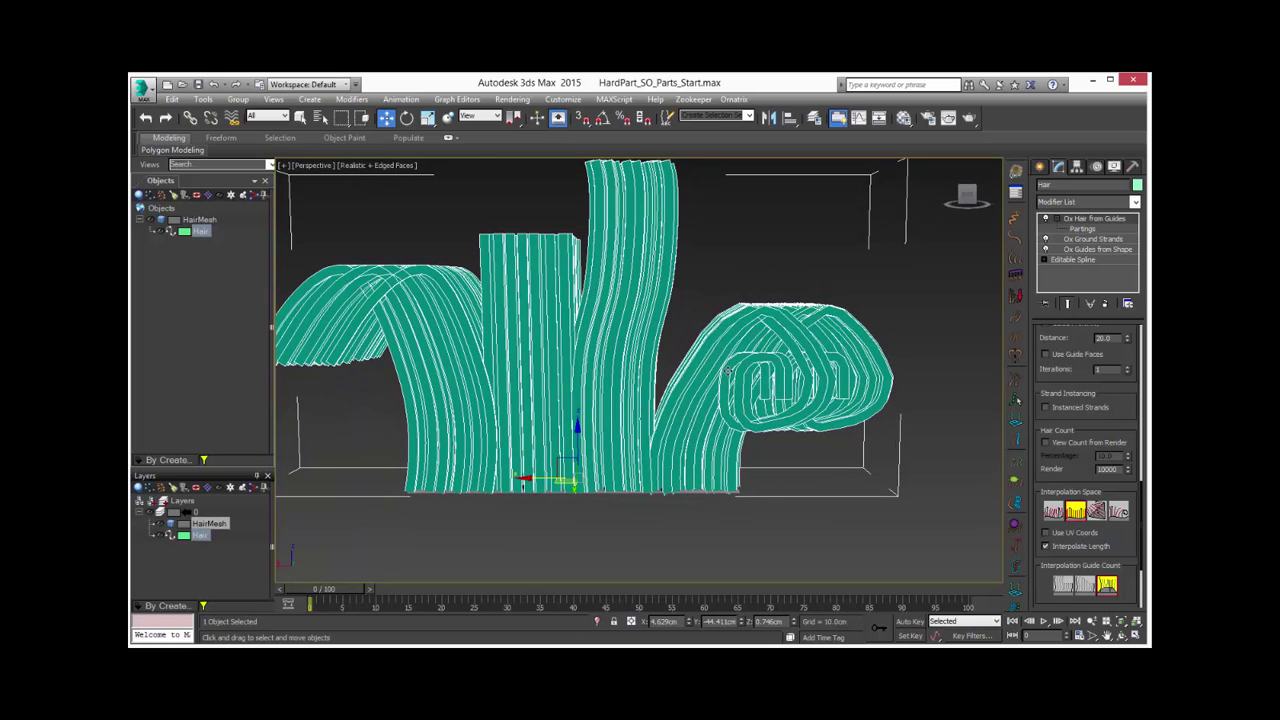
{"action": "middle_click_drag", "start_coordinate": [626, 334], "coordinate": [807, 462], "text": "alt"}
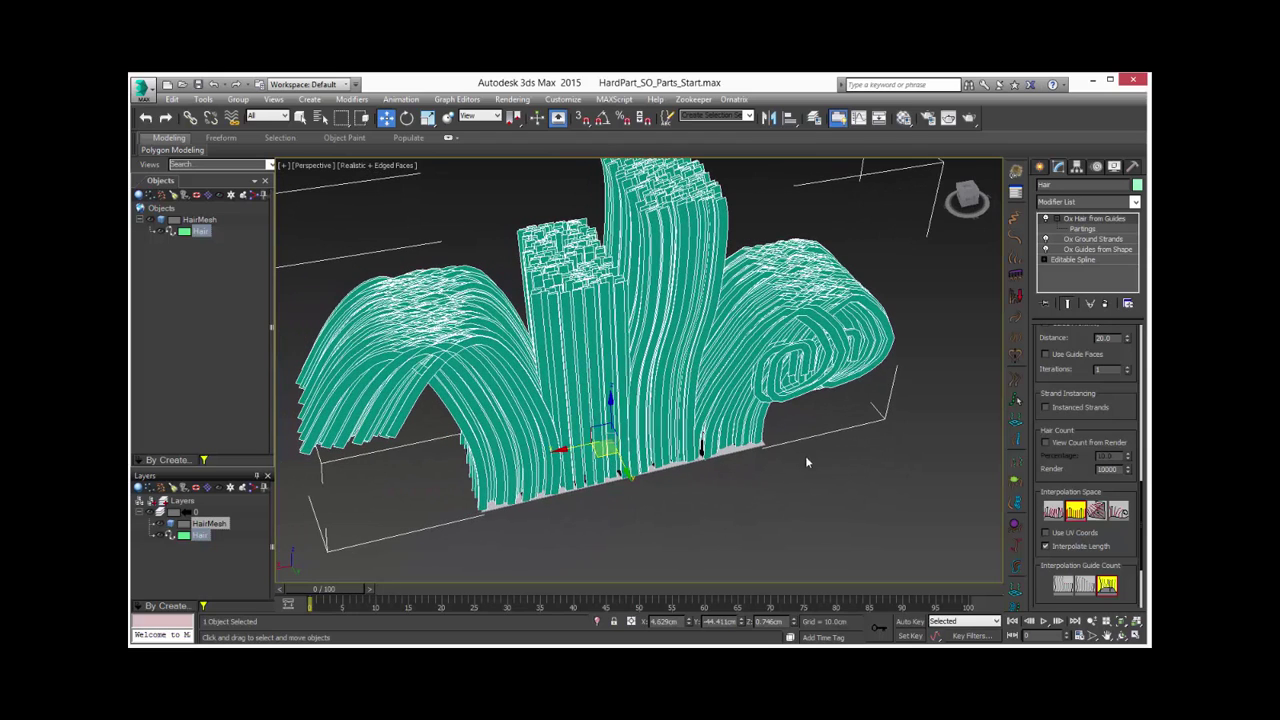
Turn on Use UV Coords to compare the hair's interpolation, and turn it back off
{"action": "left_click", "coordinate": [1122, 533]}
{"action": "left_click_drag", "start_coordinate": [1127, 541], "coordinate": [1081, 455]}
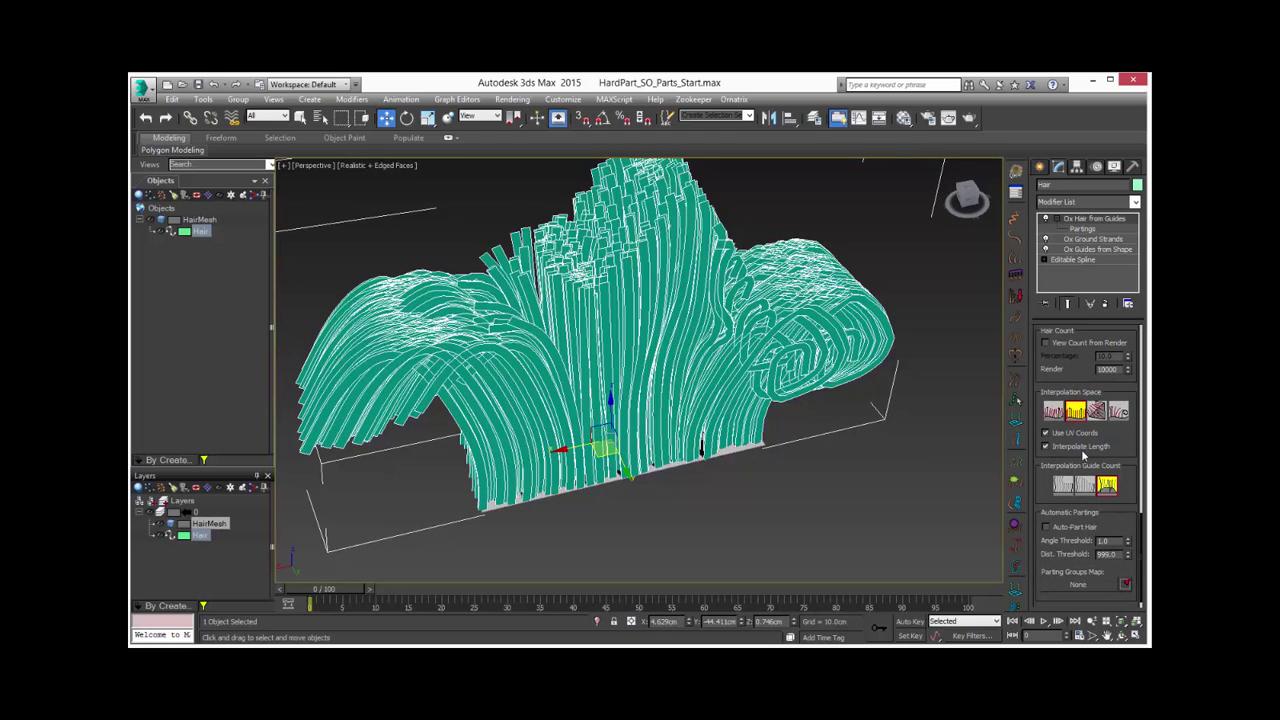
{"action": "left_click_drag", "start_coordinate": [1072, 562], "coordinate": [1070, 474]}
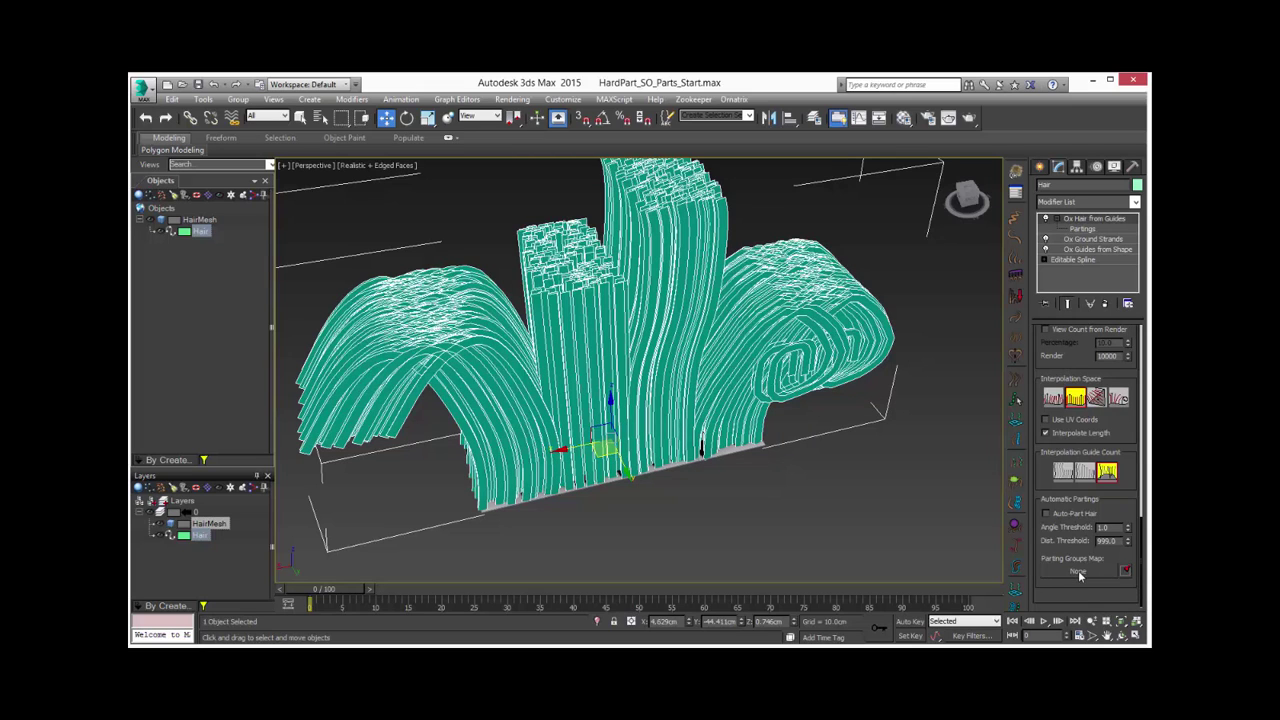
Turn off the Ox Hair from Guides modifier and apply the black-and-white Gradient Ramp material 07 - Default to the base mesh
{"action": "left_click", "coordinate": [1046, 219]}
{"action": "middle_click_drag", "start_coordinate": [736, 453], "coordinate": [734, 449], "text": "alt"}
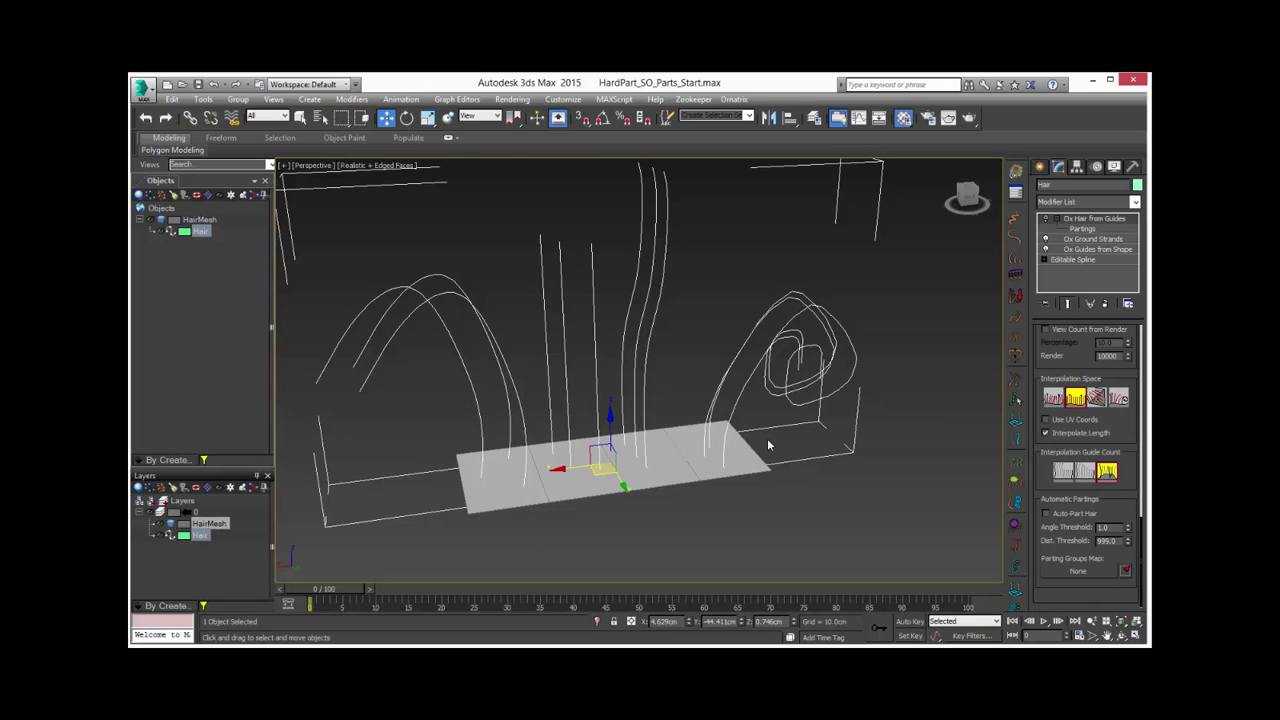
{"action": "key", "text": "m"}
{"action": "left_click", "coordinate": [320, 245]}
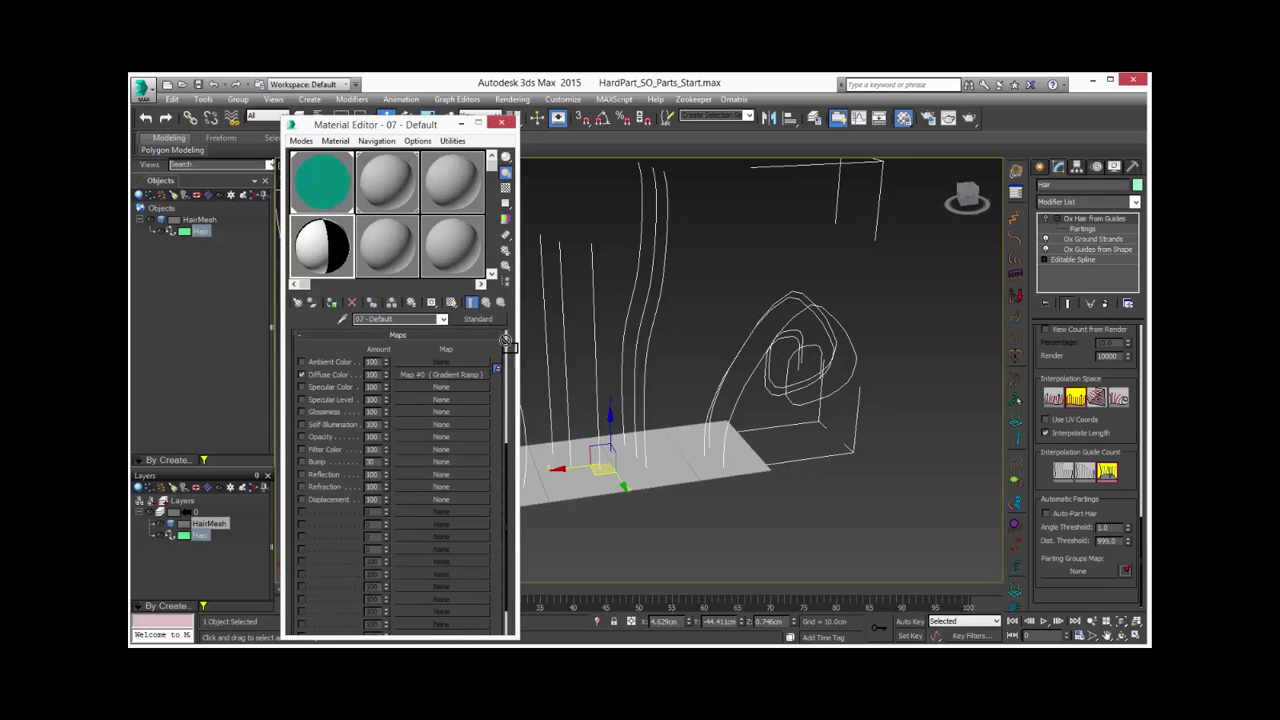
{"action": "left_click", "coordinate": [331, 302]}
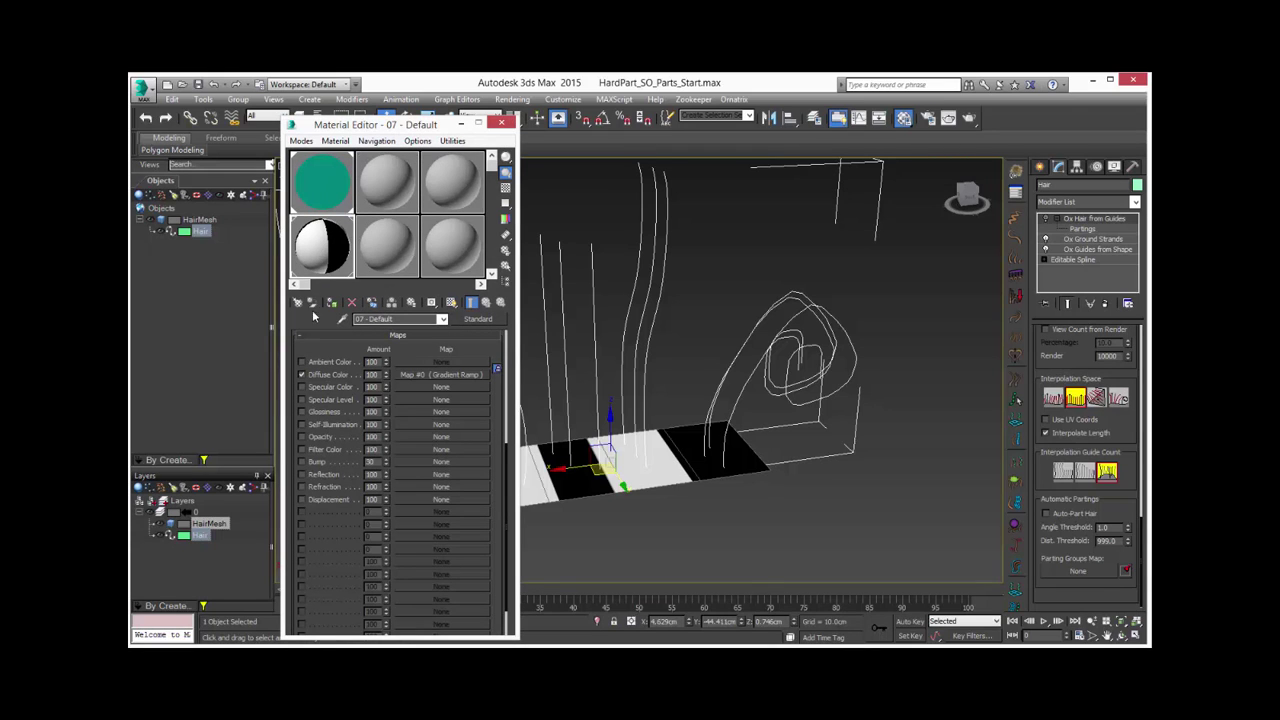
Compare the stripes with the guide groups, assign the Gradient Ramp diffuse map as the Parting Groups Map, and turn the hair modifier back on
{"action": "middle_click_drag", "start_coordinate": [700, 470], "coordinate": [770, 508], "text": "alt"}
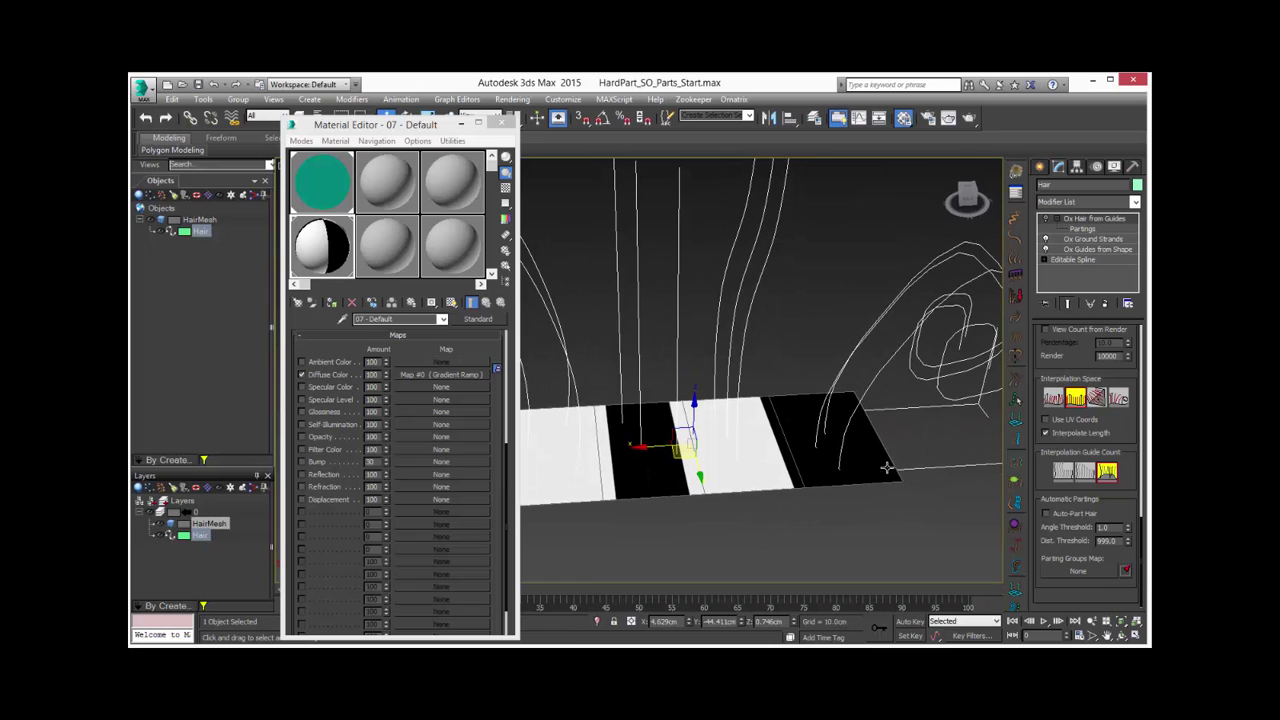
{"action": "middle_click_drag", "start_coordinate": [786, 434], "coordinate": [773, 467], "text": "alt"}
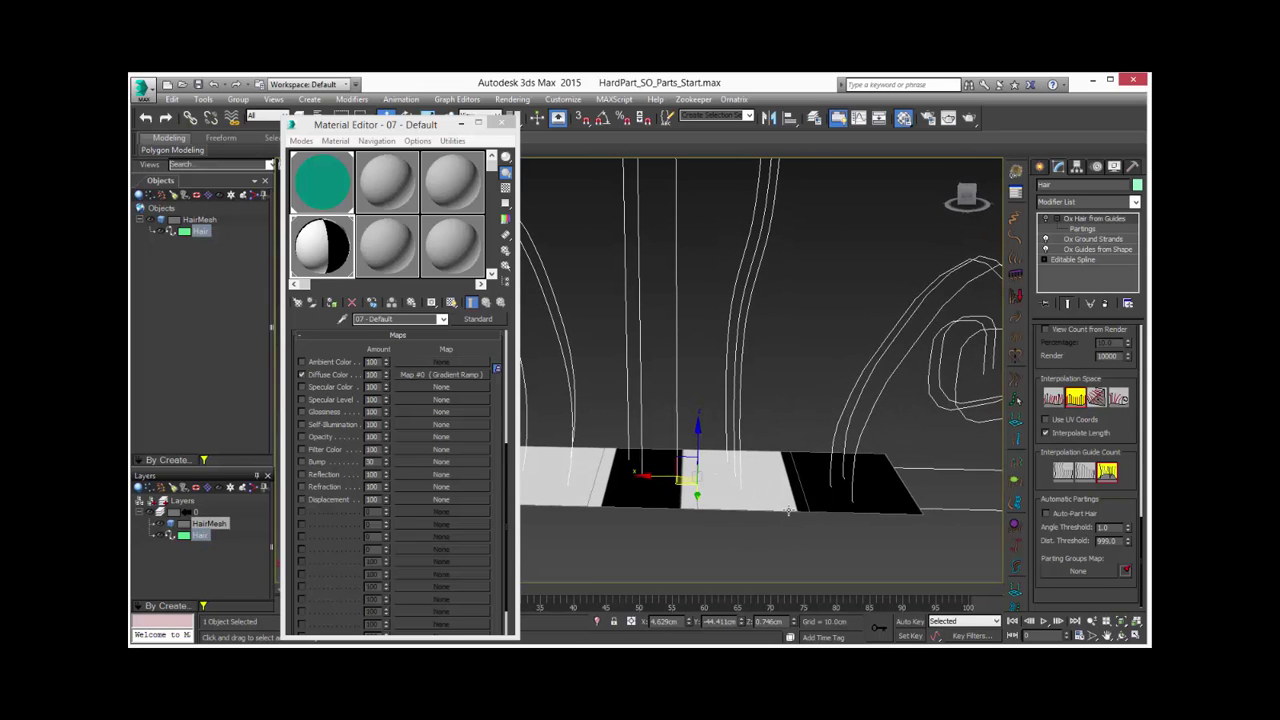
{"action": "middle_click_drag", "start_coordinate": [697, 507], "coordinate": [853, 432], "text": "alt"}
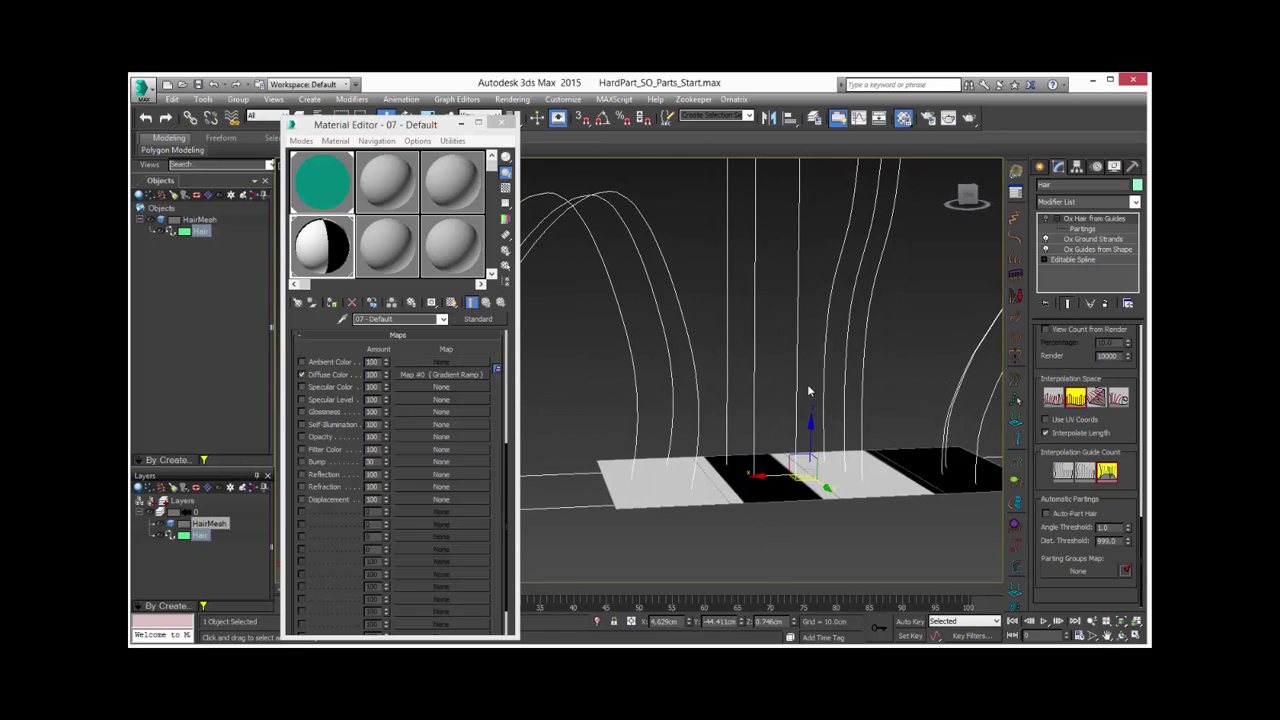
{"action": "scroll", "coordinate": [810, 392], "scroll_direction": "down", "scroll_amount": 6}
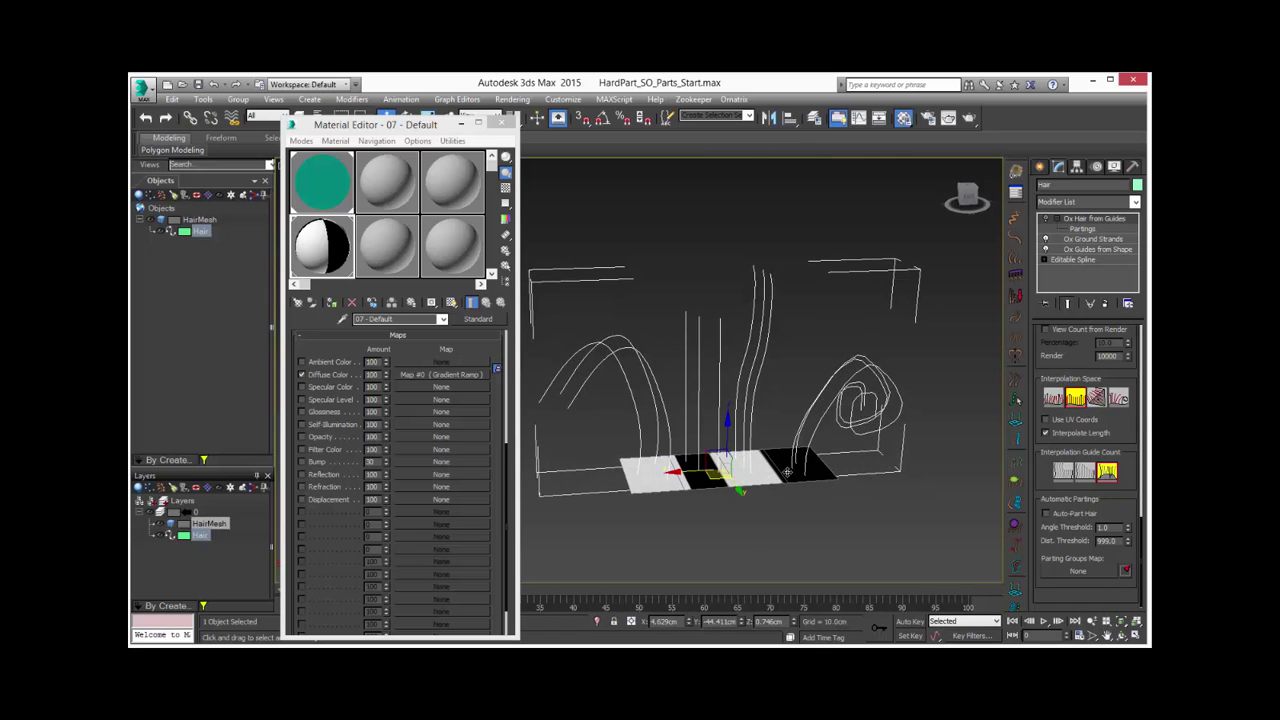
{"action": "scroll", "coordinate": [787, 475], "scroll_direction": "up", "scroll_amount": 4}
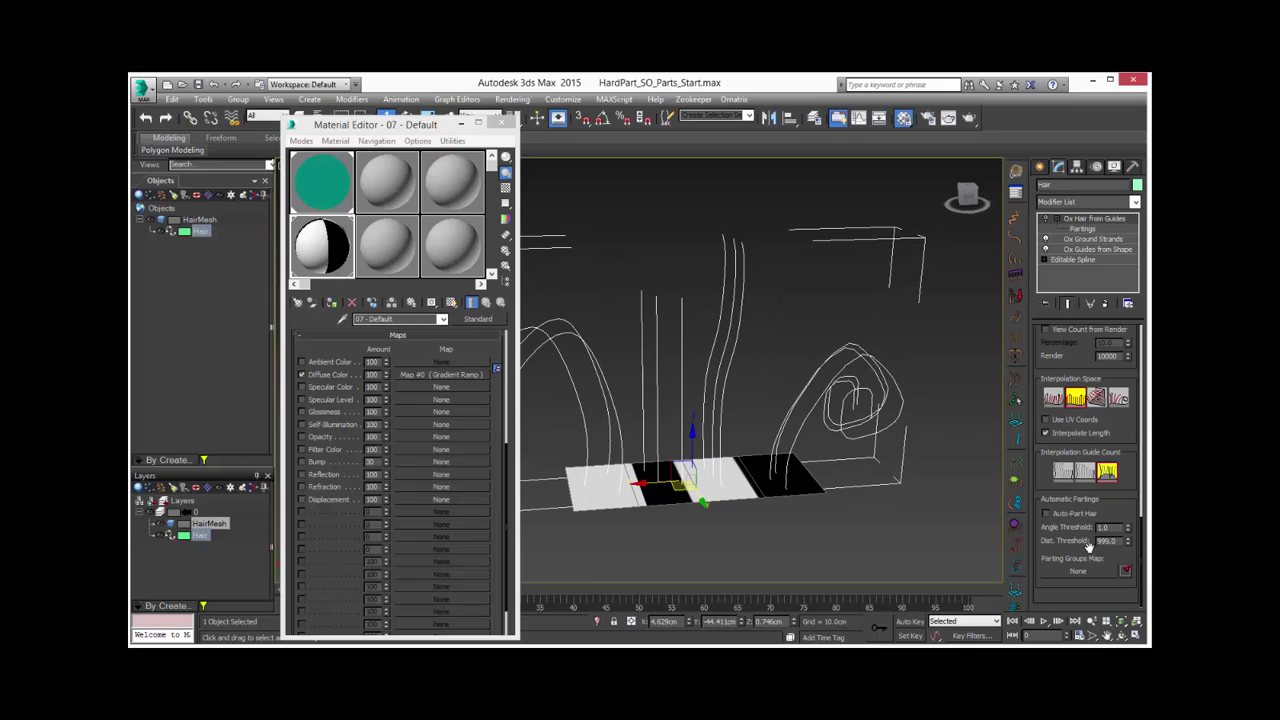
{"action": "left_click_drag", "start_coordinate": [443, 377], "coordinate": [1079, 572]}
{"action": "left_click", "coordinate": [618, 404]}
{"action": "left_click", "coordinate": [1045, 219]}
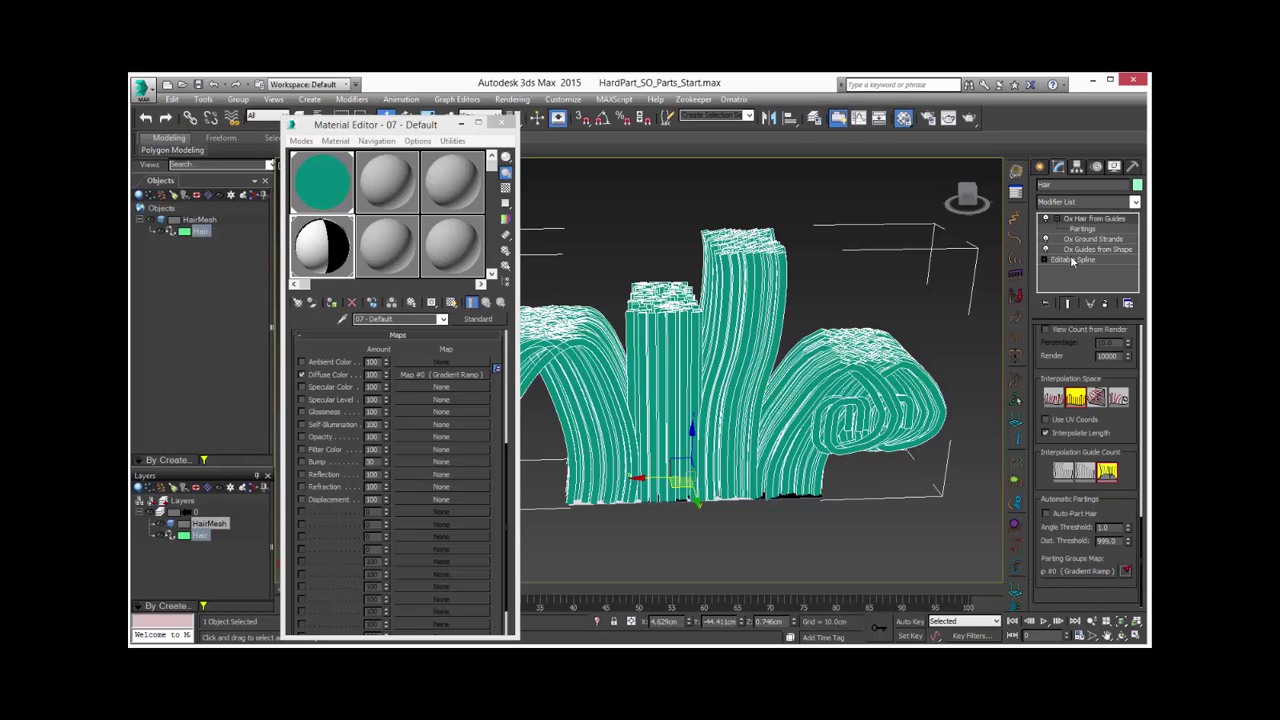
Select the three manual parting planes, delete them, and return to the Ox Hair from Guides level
{"action": "left_click", "coordinate": [1082, 229]}
{"action": "middle_click_drag", "start_coordinate": [805, 505], "coordinate": [821, 489], "text": "alt"}
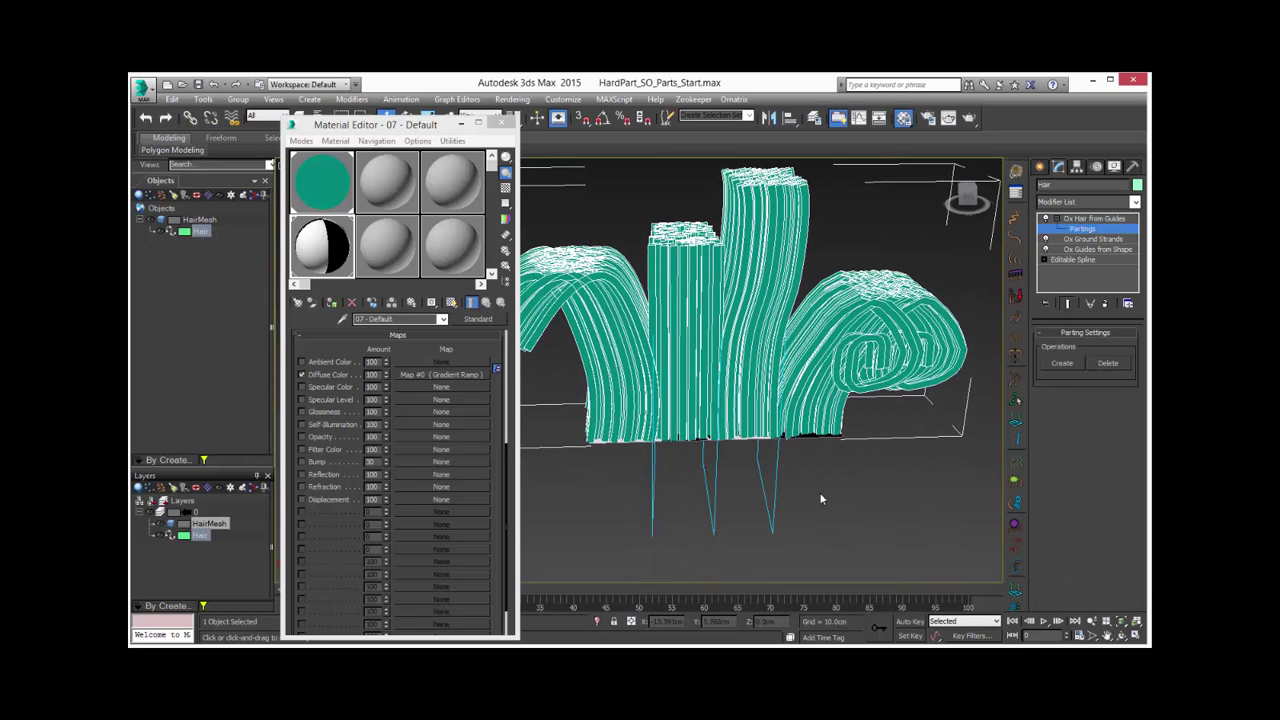
{"action": "left_click_drag", "start_coordinate": [821, 489], "coordinate": [612, 533]}
{"action": "left_click", "coordinate": [1108, 363]}
{"action": "left_click", "coordinate": [1080, 218]}
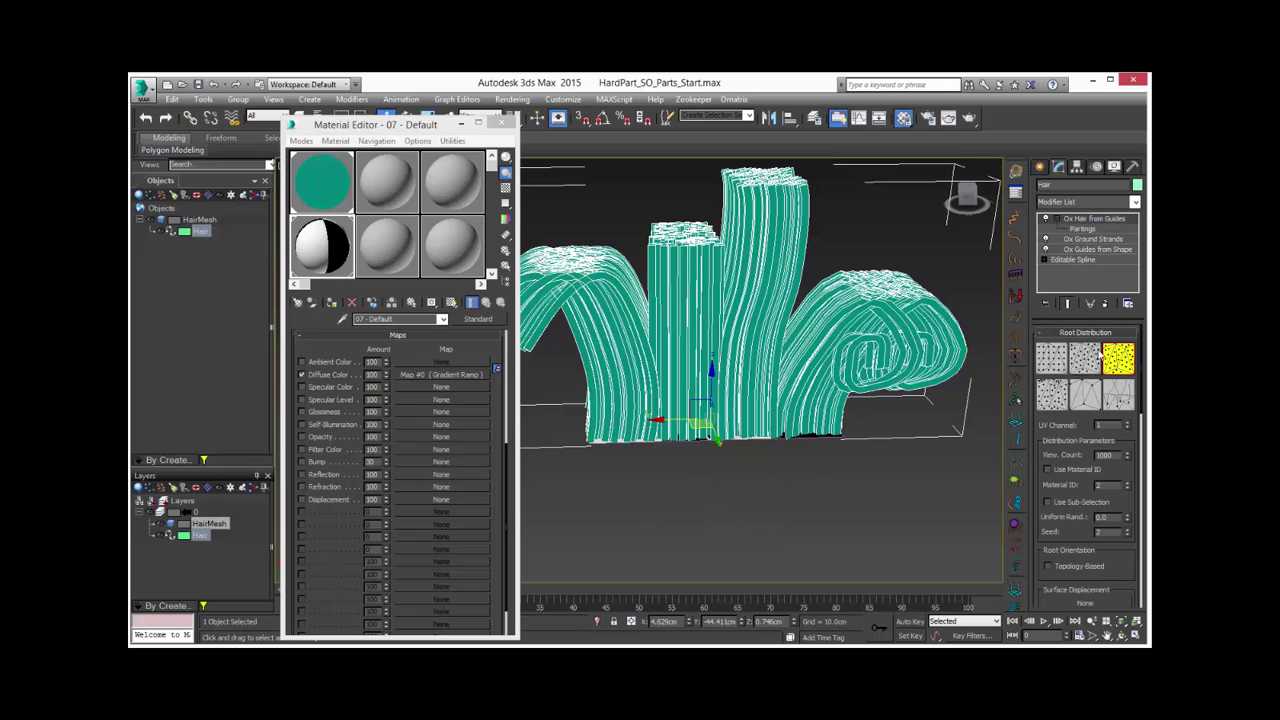
Try the third and fourth Interpolation Space modes on the hair, and return to the second mode
{"action": "left_click", "coordinate": [1085, 358]}
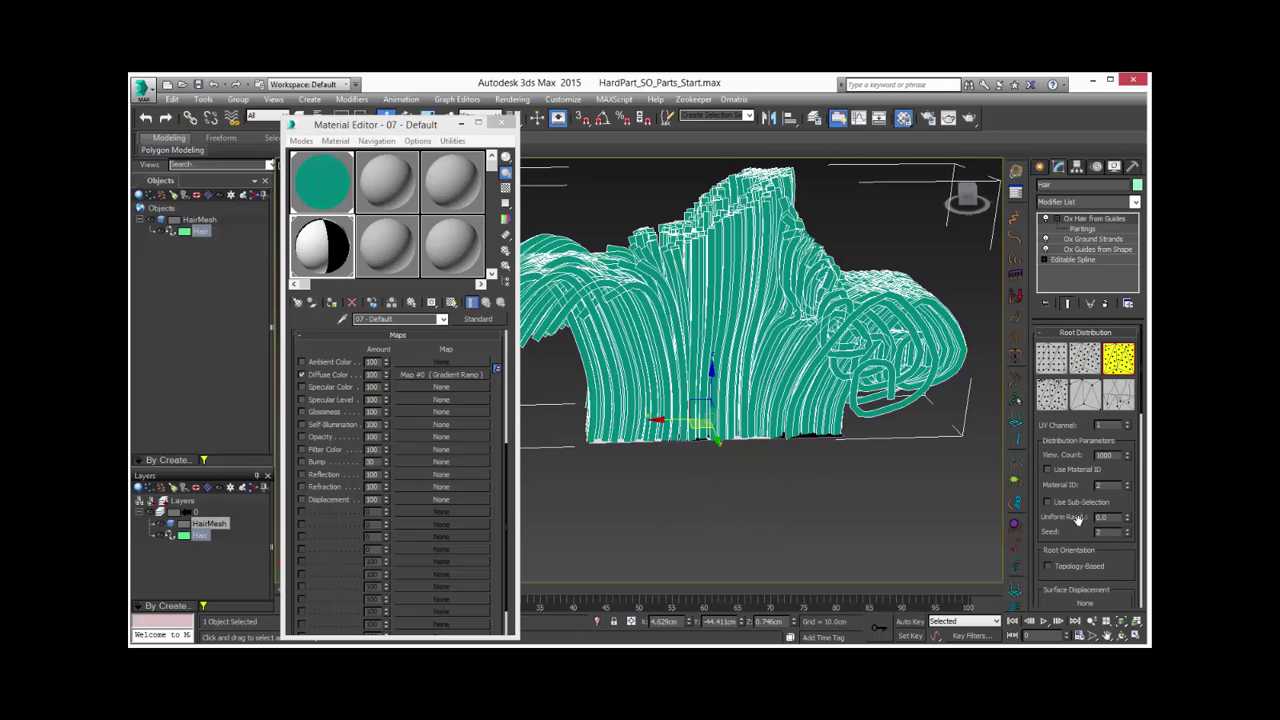
{"action": "scroll", "coordinate": [1076, 491], "scroll_direction": "down", "scroll_amount": 1}
{"action": "scroll", "coordinate": [1076, 491], "scroll_direction": "down", "scroll_amount": 5}
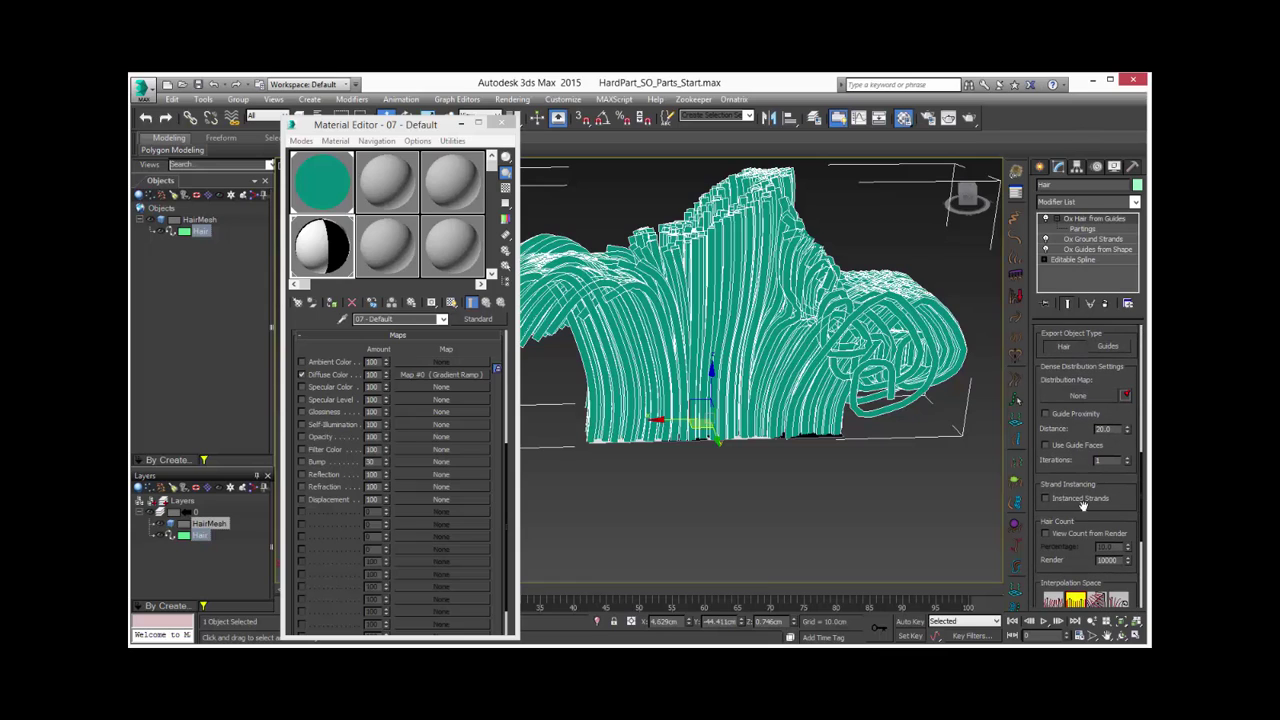
{"action": "scroll", "coordinate": [1069, 519], "scroll_direction": "down", "scroll_amount": 8}
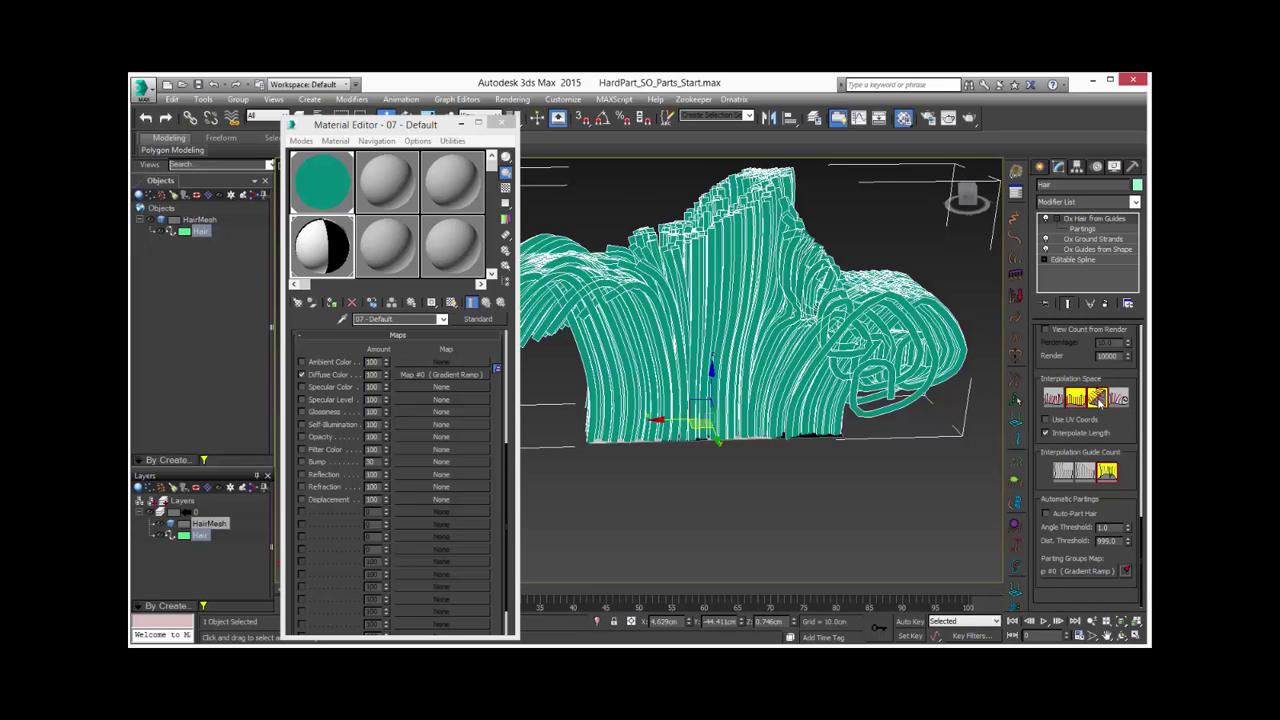
{"action": "left_click", "coordinate": [1097, 398]}
{"action": "left_click", "coordinate": [1119, 398]}
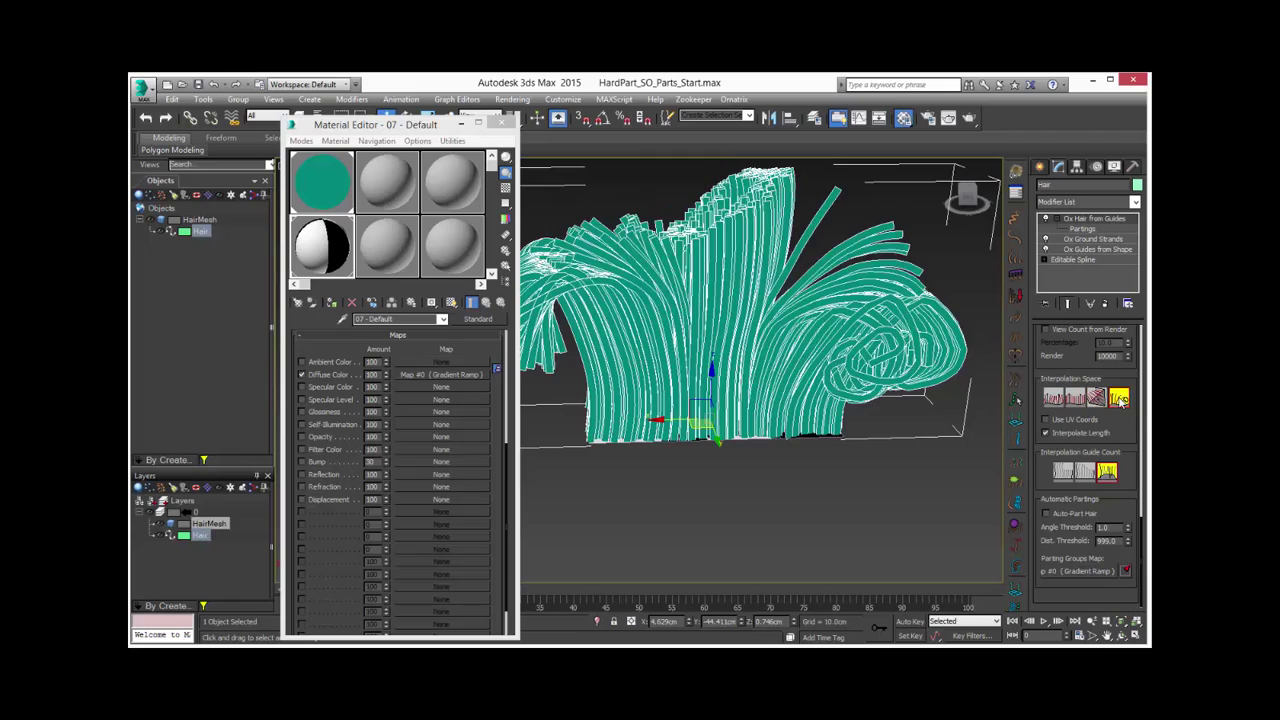
{"action": "left_click", "coordinate": [1075, 398]}
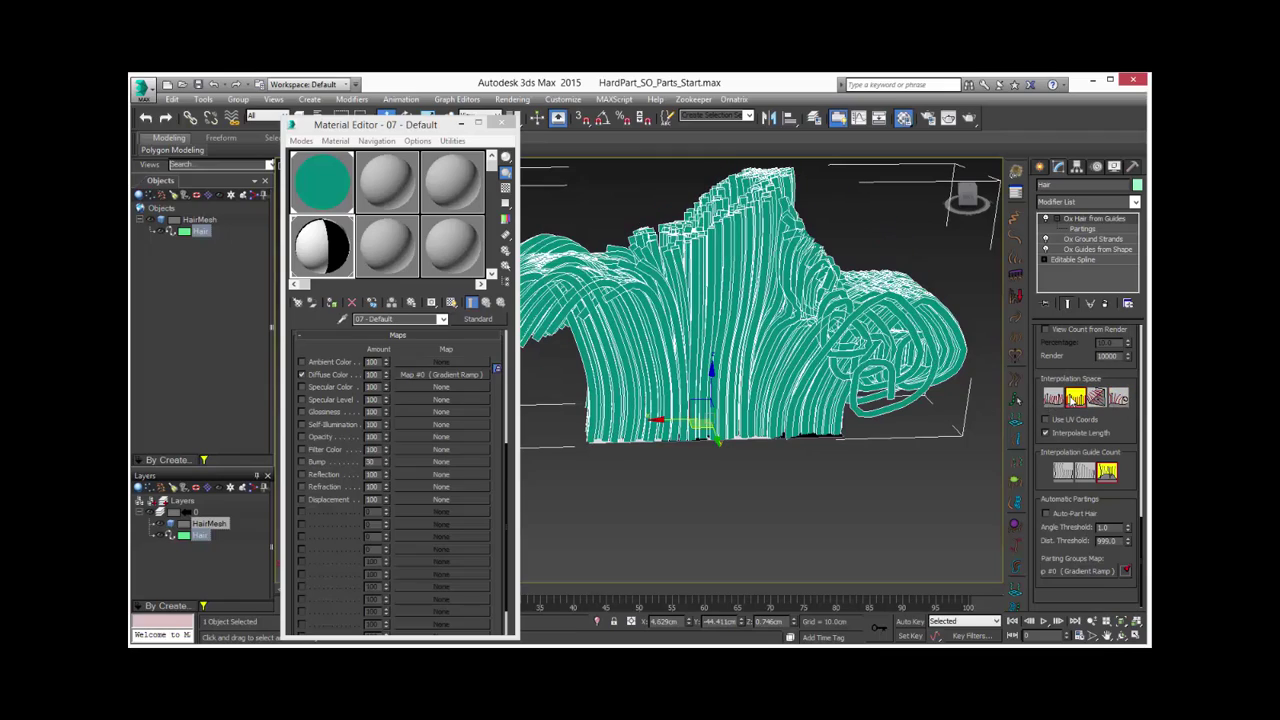
Turn on Use UV Coords for the hair's interpolation so the strands separate by the parting groups map
{"action": "middle_click_drag", "start_coordinate": [753, 379], "coordinate": [797, 452], "text": "alt"}
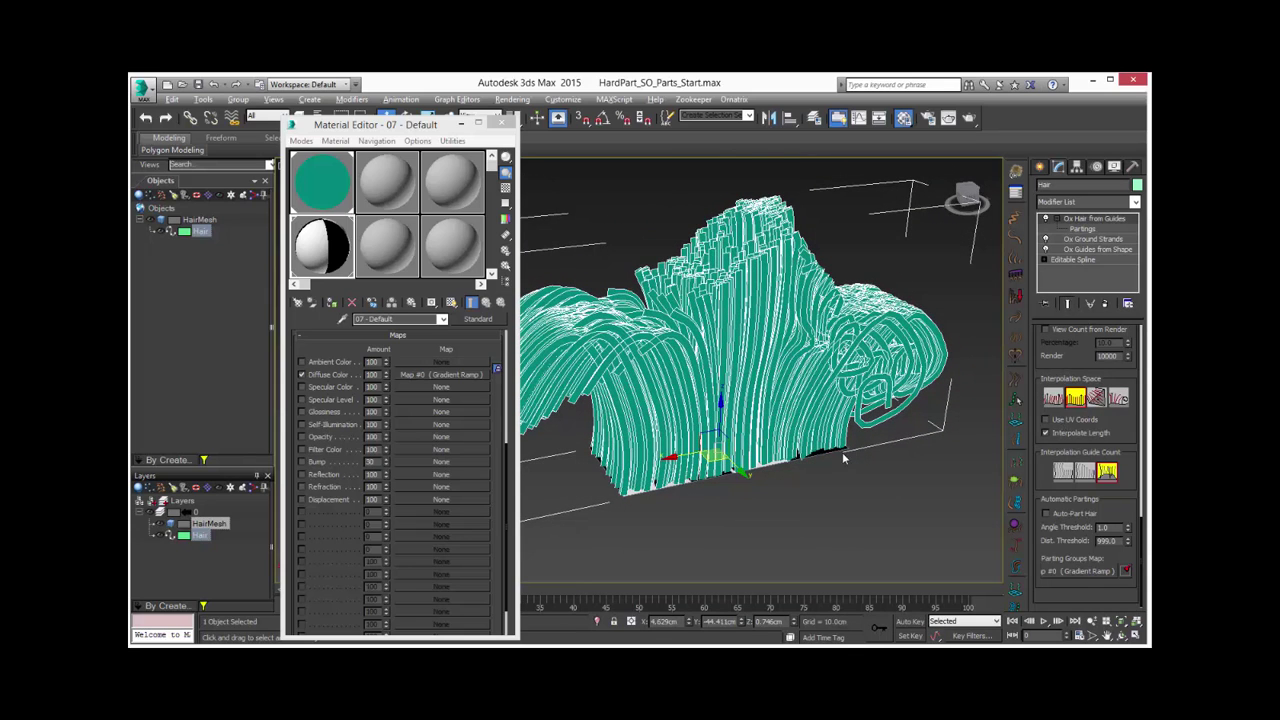
{"action": "middle_click_drag", "start_coordinate": [843, 457], "coordinate": [829, 486], "text": "alt"}
{"action": "left_click", "coordinate": [1056, 422]}
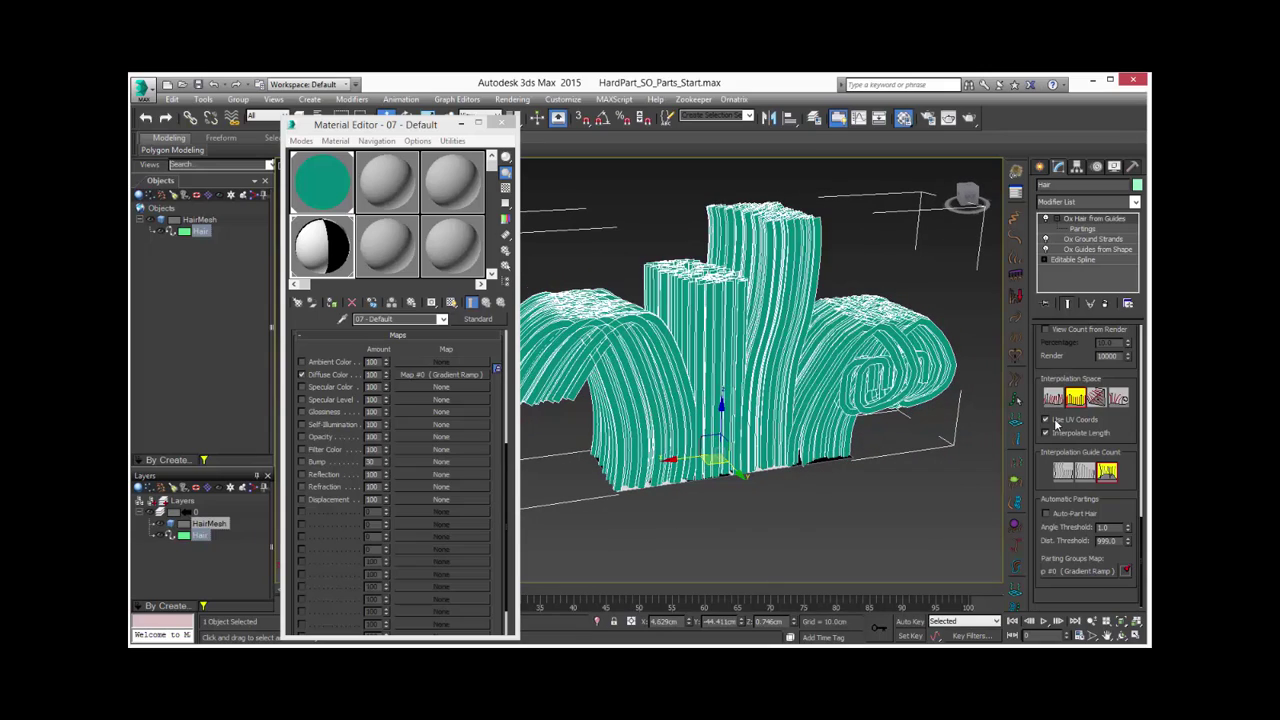
Examine the separation between the strand groups from several angles, and deselect the hair to inspect it without selection highlighting
{"action": "middle_click_drag", "start_coordinate": [799, 418], "coordinate": [820, 314], "text": "alt"}
{"action": "middle_click_drag", "start_coordinate": [692, 341], "coordinate": [692, 310], "text": "alt"}
{"action": "mouse_move", "coordinate": [737, 391]}
{"action": "middle_mouse_down", "text": "alt"}
{"action": "mouse_move", "coordinate": [731, 407]}
{"action": "mouse_move", "coordinate": [749, 408]}
{"action": "middle_mouse_up", "text": "alt"}
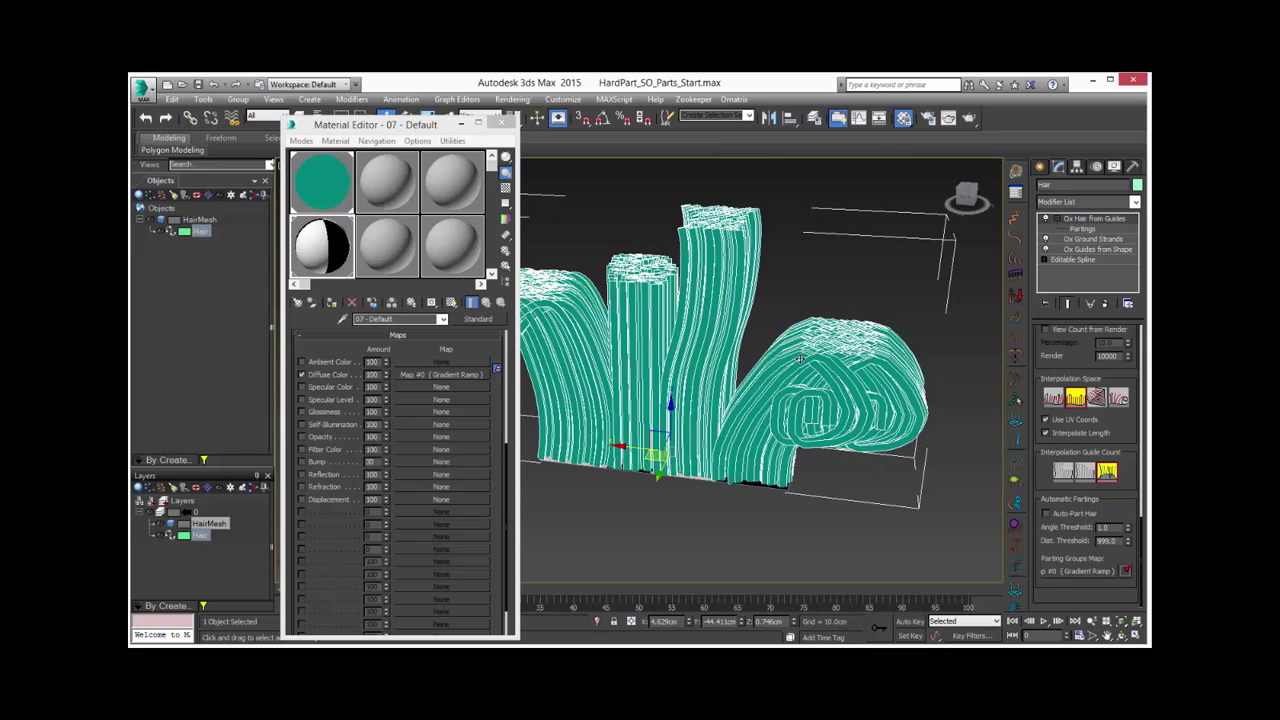
{"action": "middle_click_drag", "start_coordinate": [754, 388], "coordinate": [736, 398], "text": "alt"}
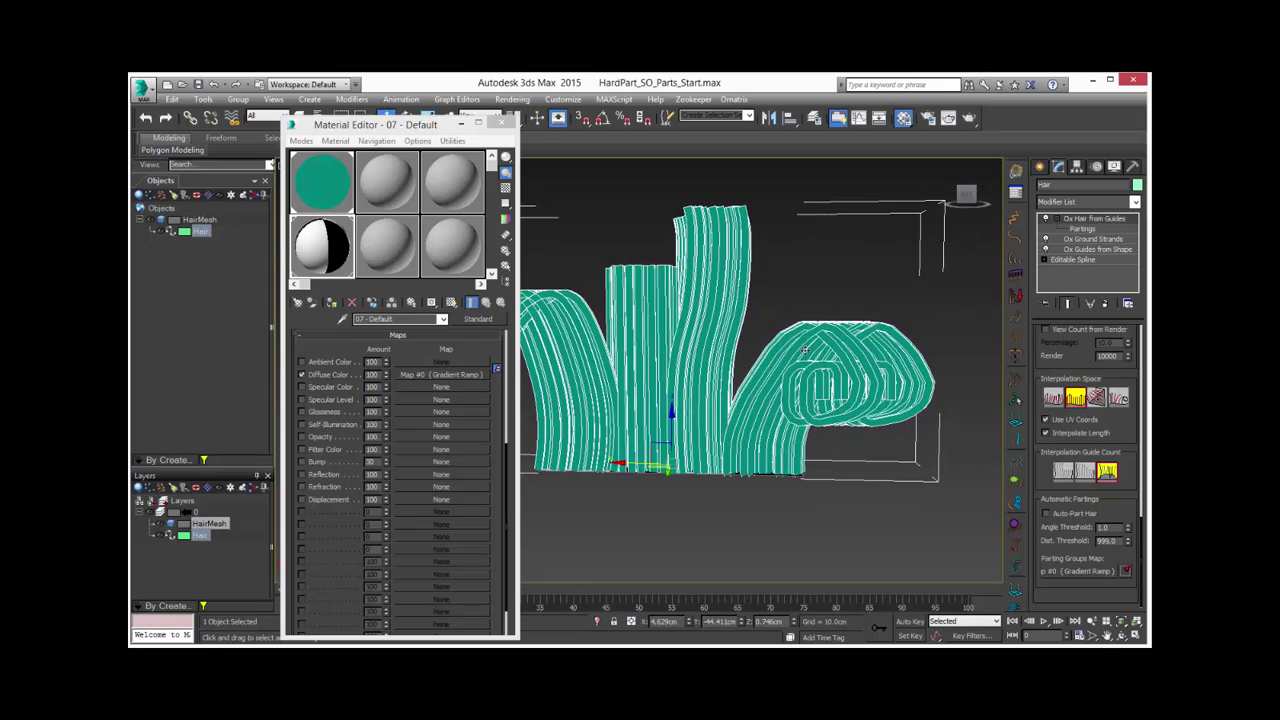
{"action": "middle_click_drag", "start_coordinate": [806, 349], "coordinate": [719, 281], "text": "alt"}
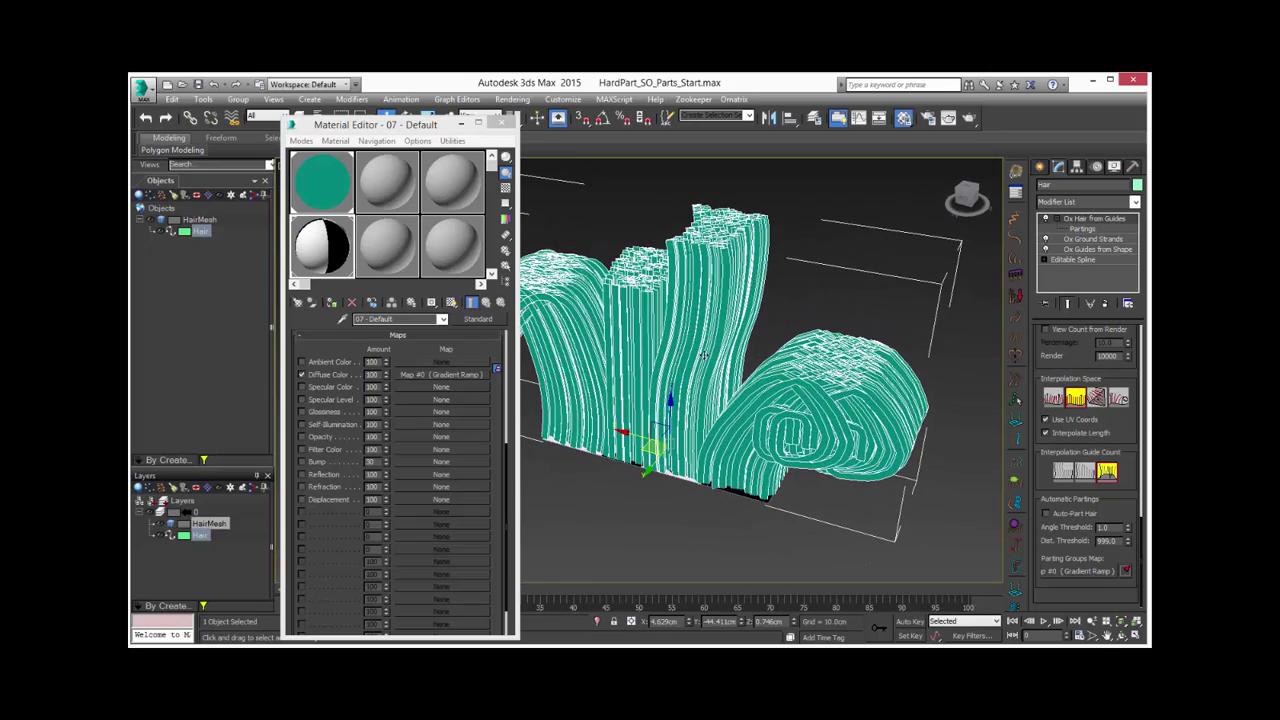
{"action": "middle_click_drag", "start_coordinate": [672, 393], "coordinate": [802, 363], "text": "alt"}
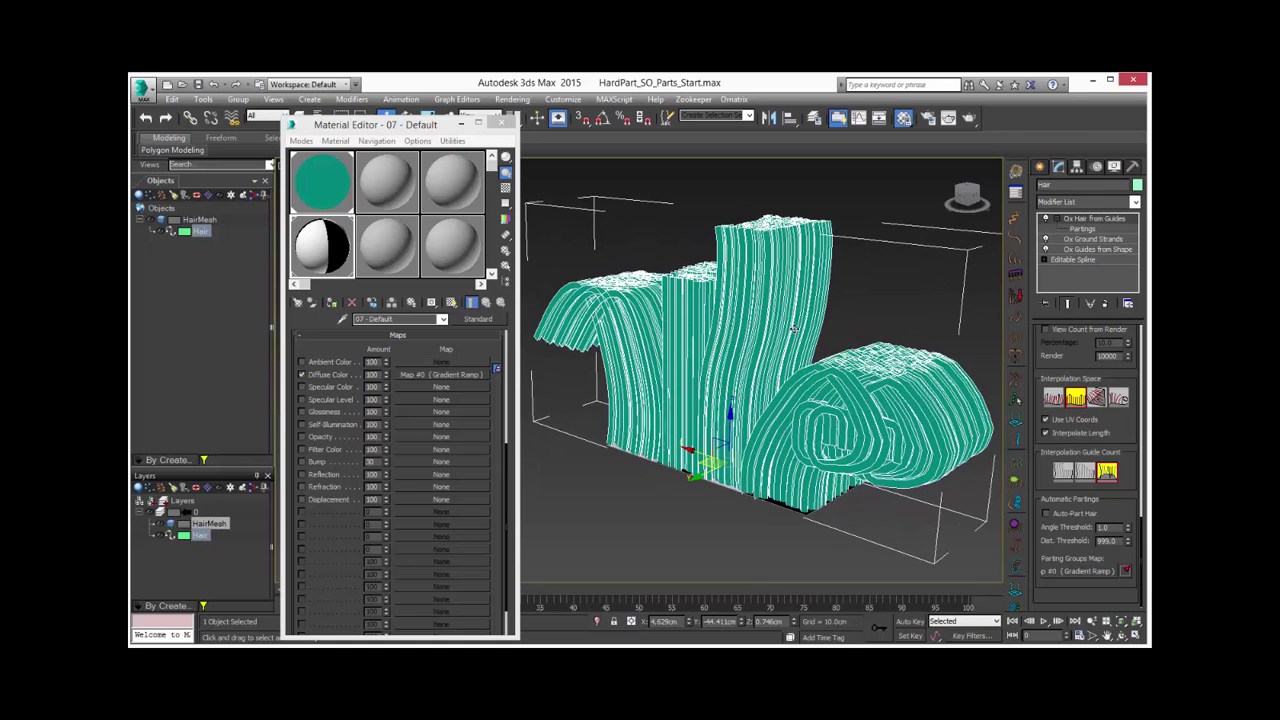
{"action": "left_click", "coordinate": [839, 329]}
{"action": "scroll", "coordinate": [842, 340], "scroll_direction": "up", "scroll_amount": 5}
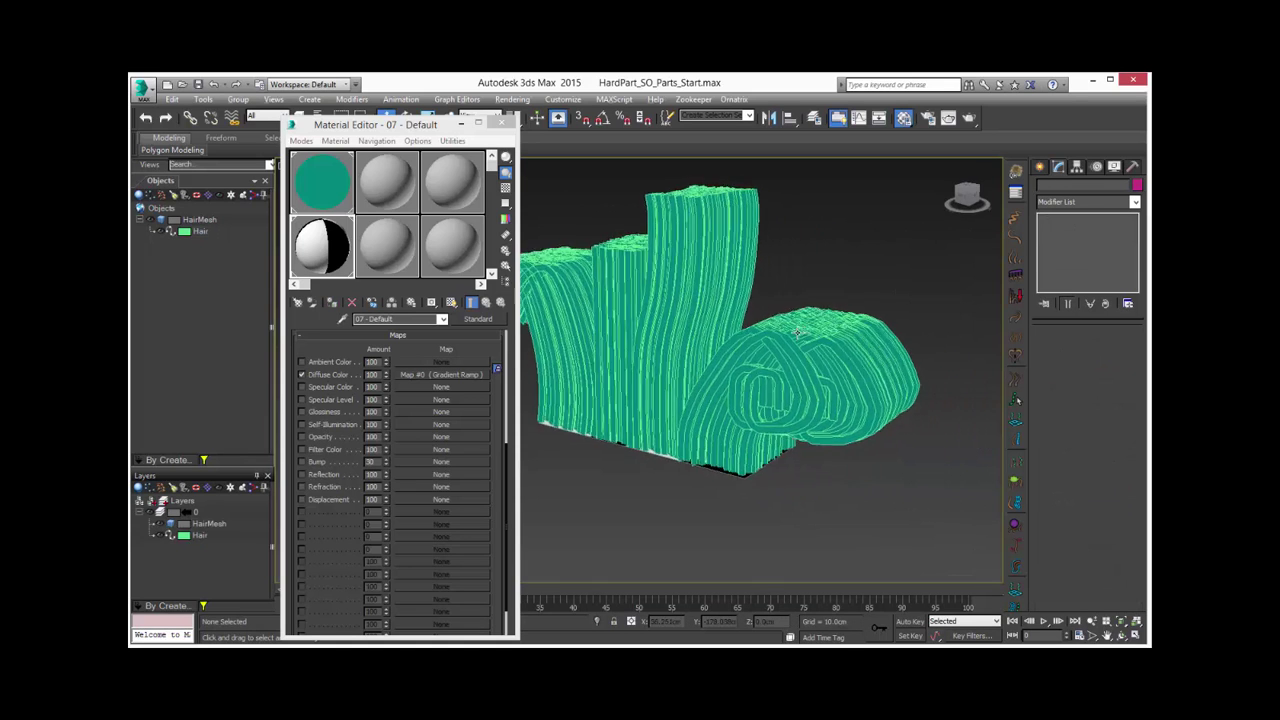
{"action": "middle_click_drag", "start_coordinate": [845, 350], "coordinate": [885, 388], "text": "alt"}
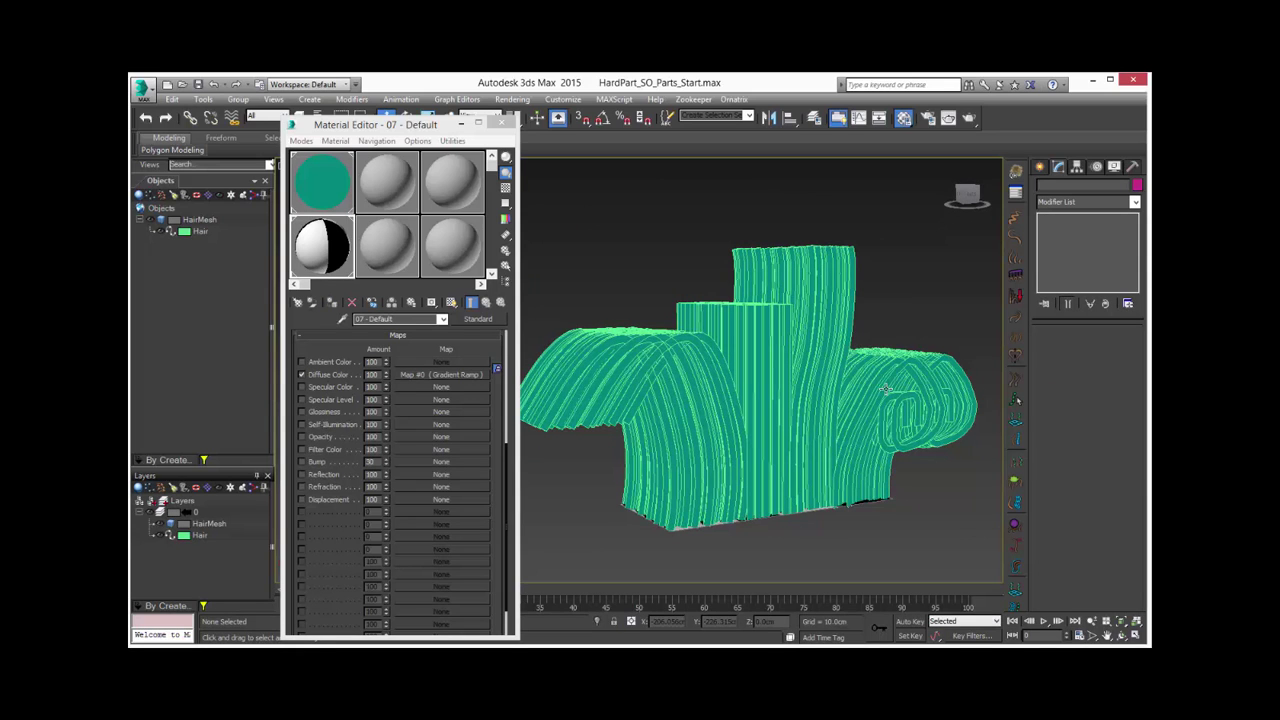